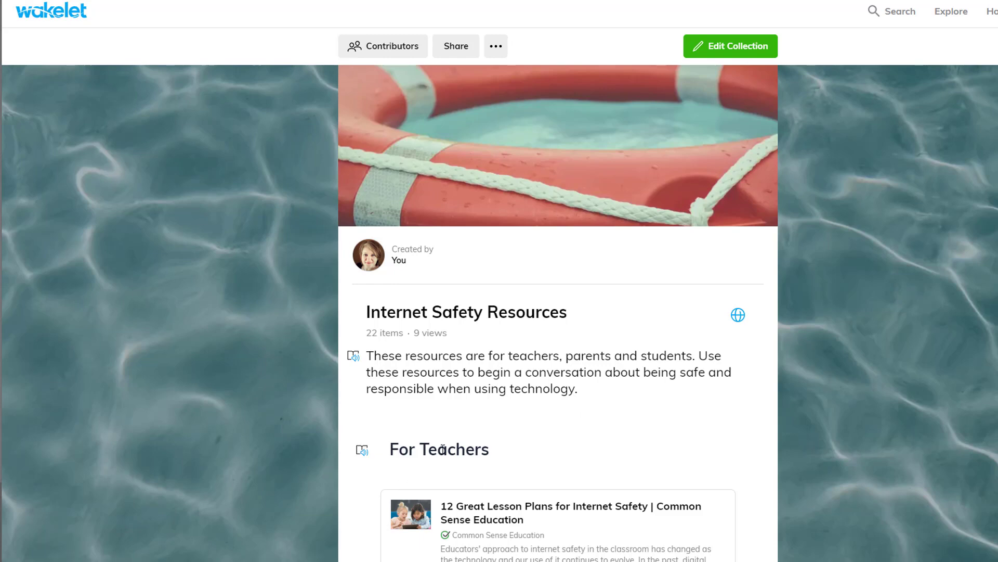
Look over the Internet Safety Resources collection and open it for editing.
scroll(611, 374, down, 15)
scroll(624, 358, down, 14)
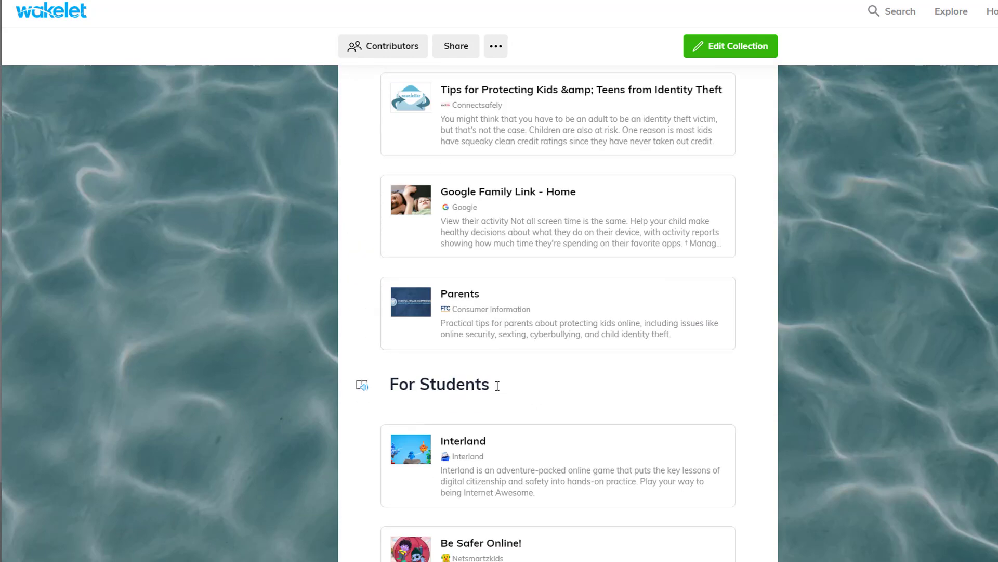
scroll(624, 383, up, 15)
scroll(632, 392, up, 12)
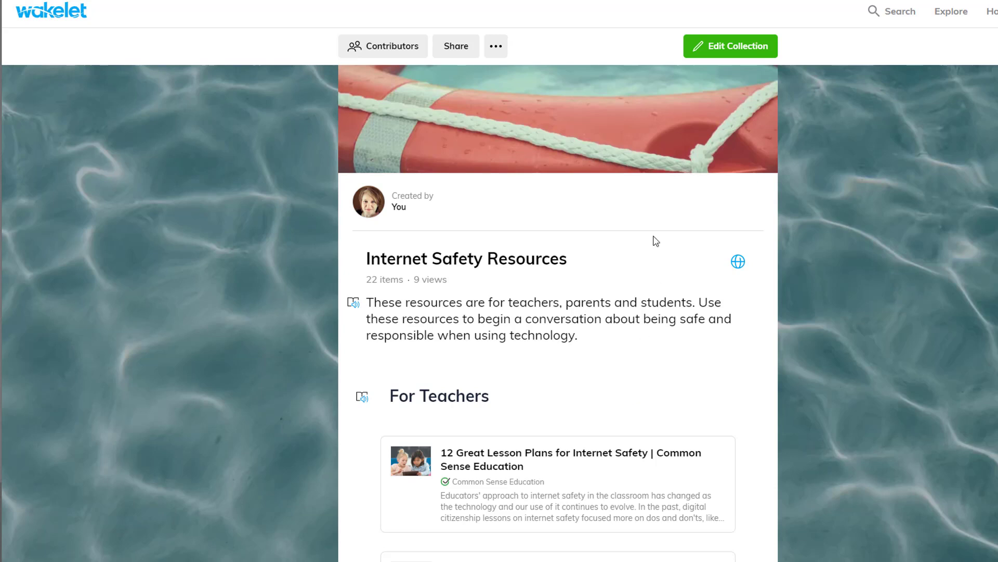
click(723, 46)
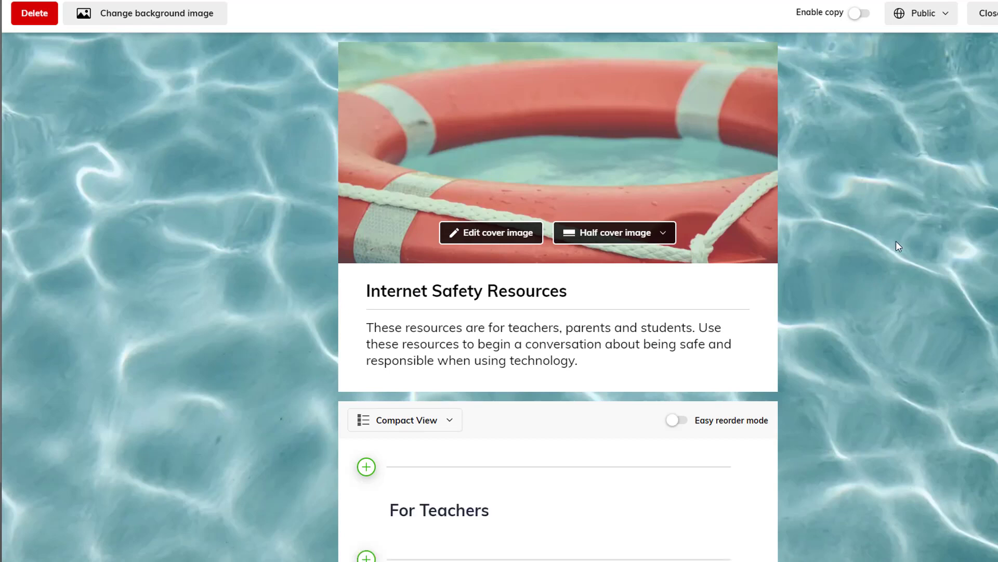
scroll(894, 241, down, 4)
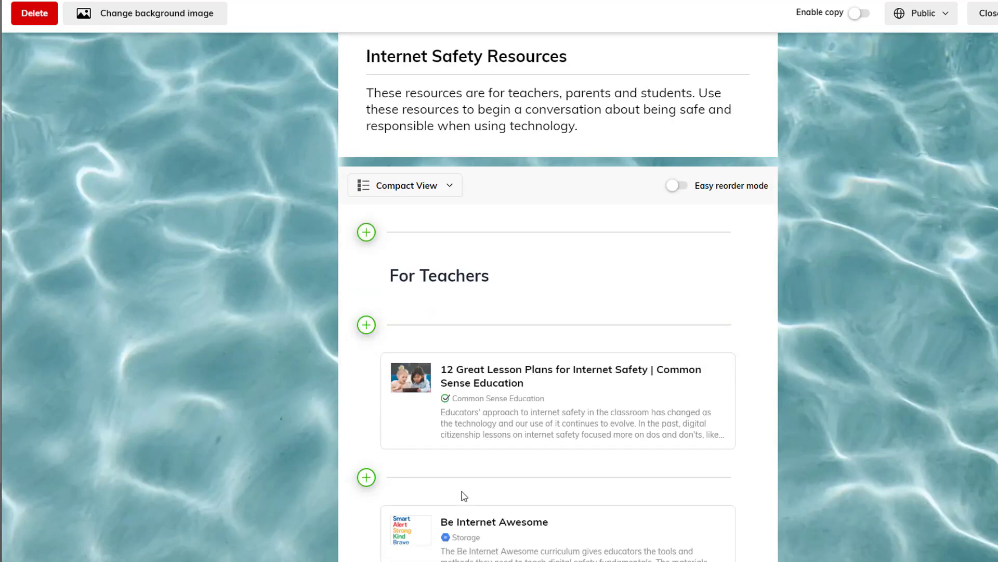
scroll(464, 476, down, 1)
scroll(464, 476, down, 15)
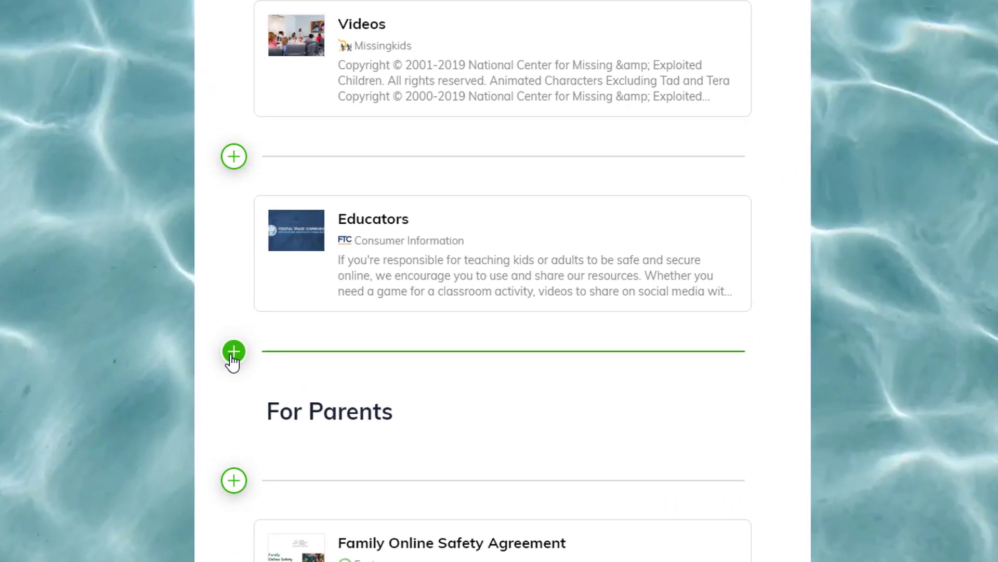
click(366, 412)
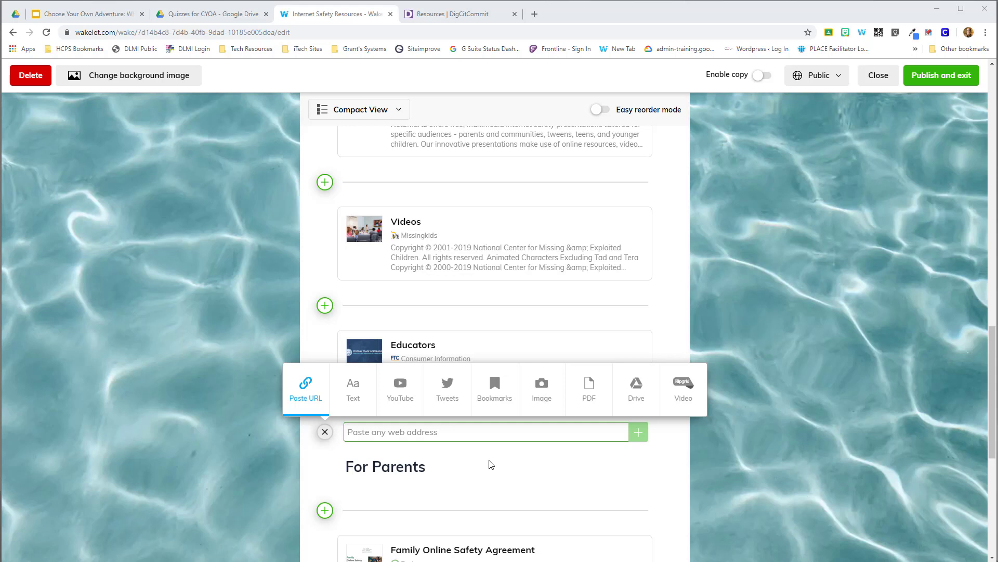
click(437, 18)
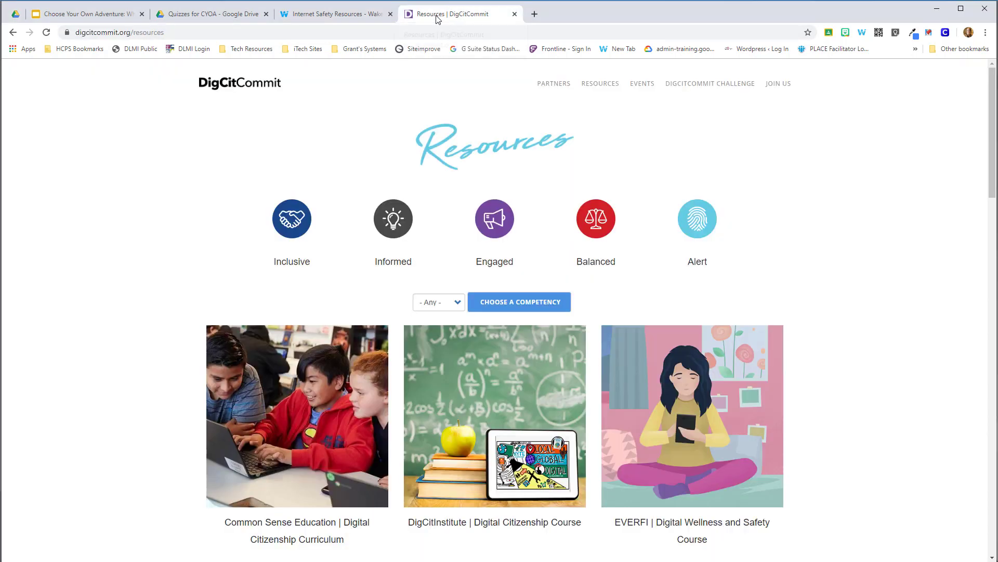
click(144, 31)
key(ctrl+c)
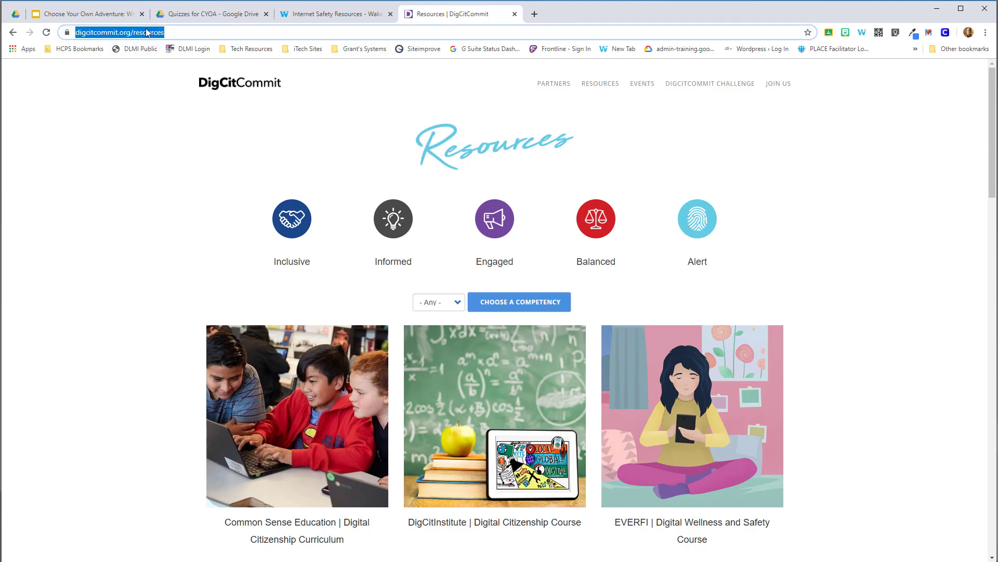
click(322, 14)
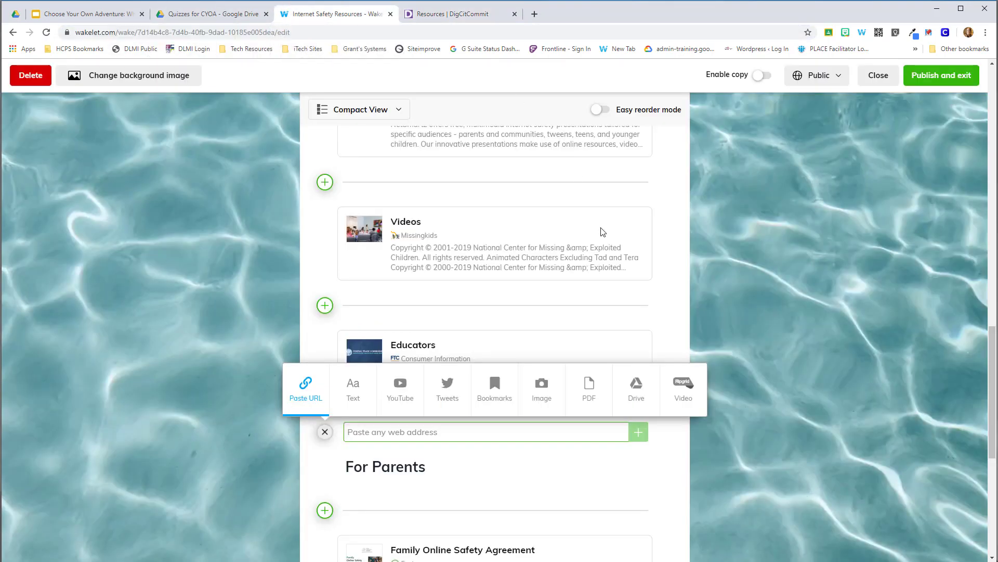
key(ctrl+v)
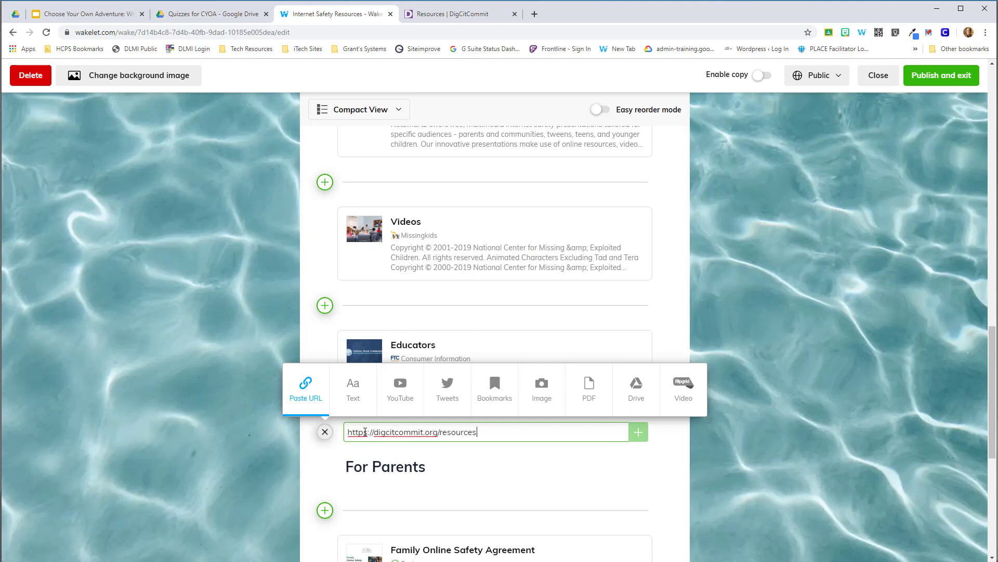
key(Return)
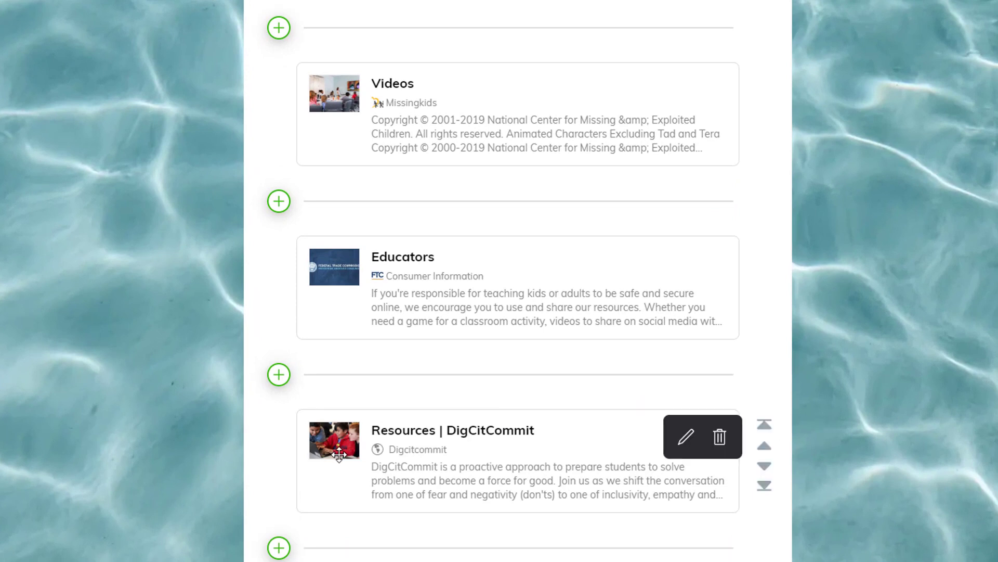
Set the thumbnail of the Resources | DigCitCommit card to the third available image and save the card.
mouse_move(408, 489)
click(679, 446)
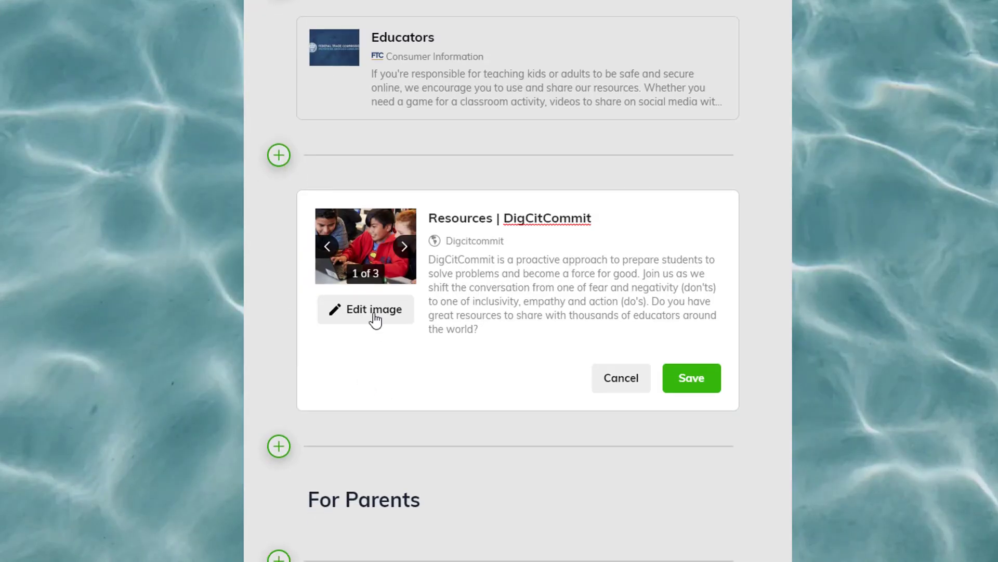
click(403, 247)
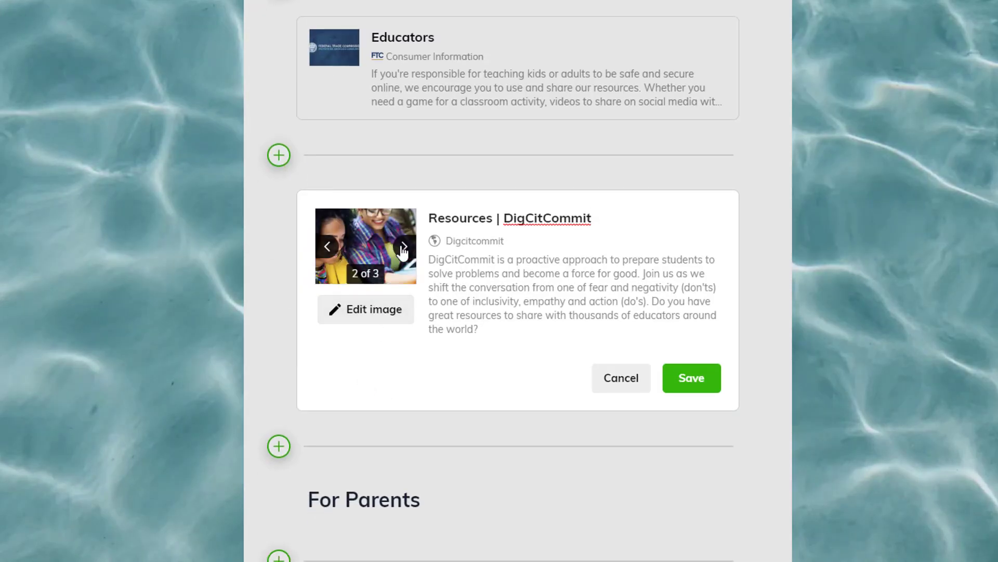
click(403, 248)
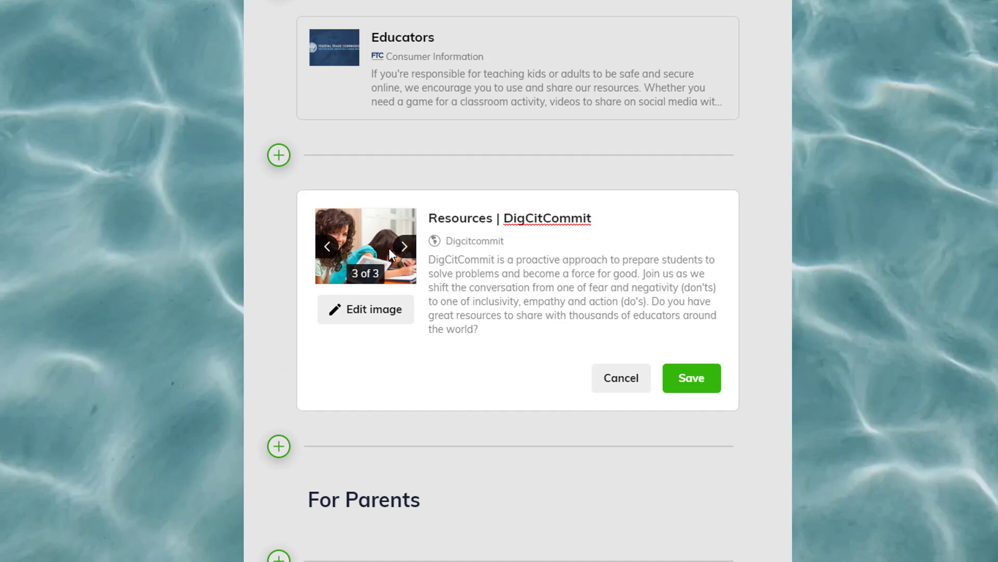
click(378, 311)
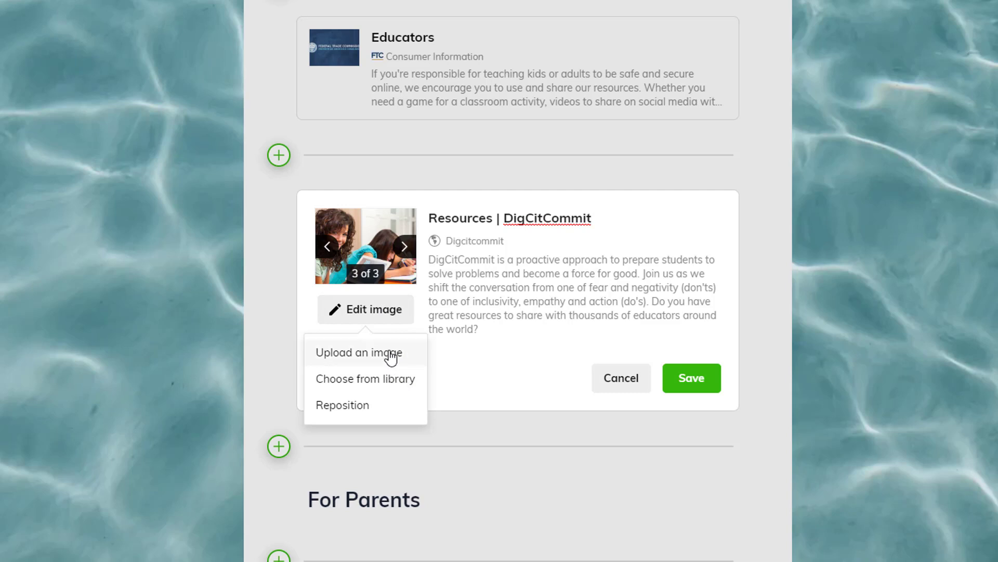
click(547, 293)
drag(485, 331, 460, 277)
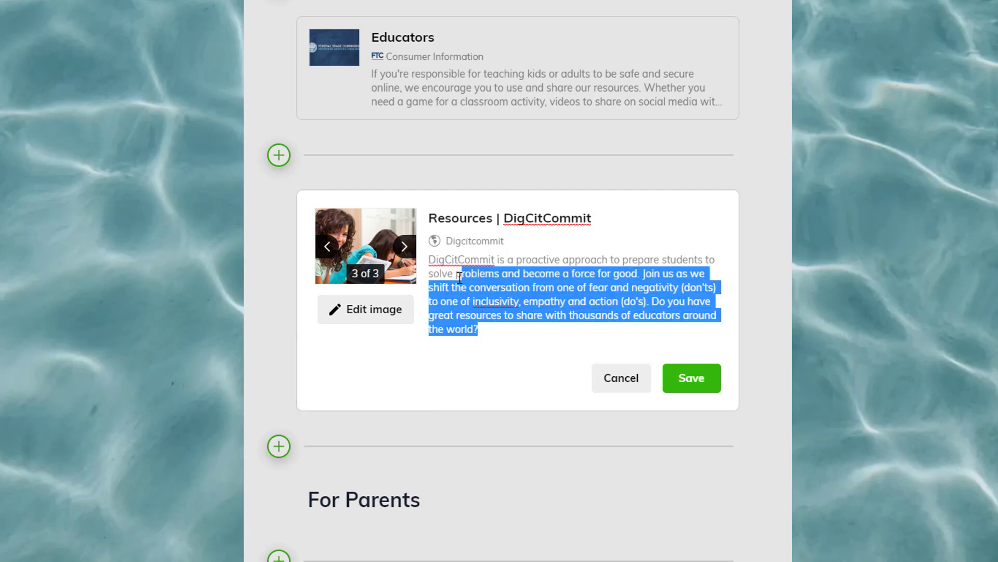
click(497, 336)
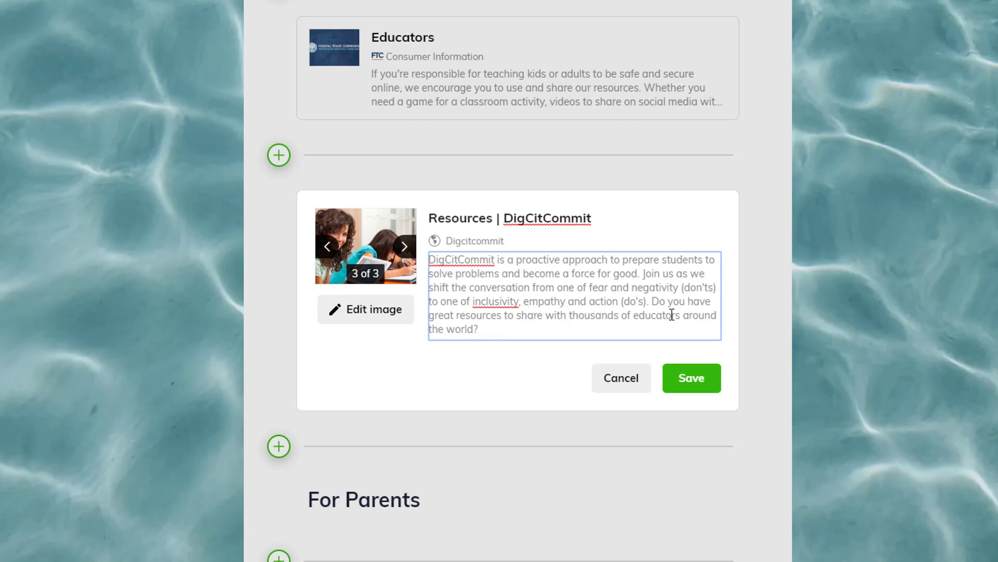
click(530, 327)
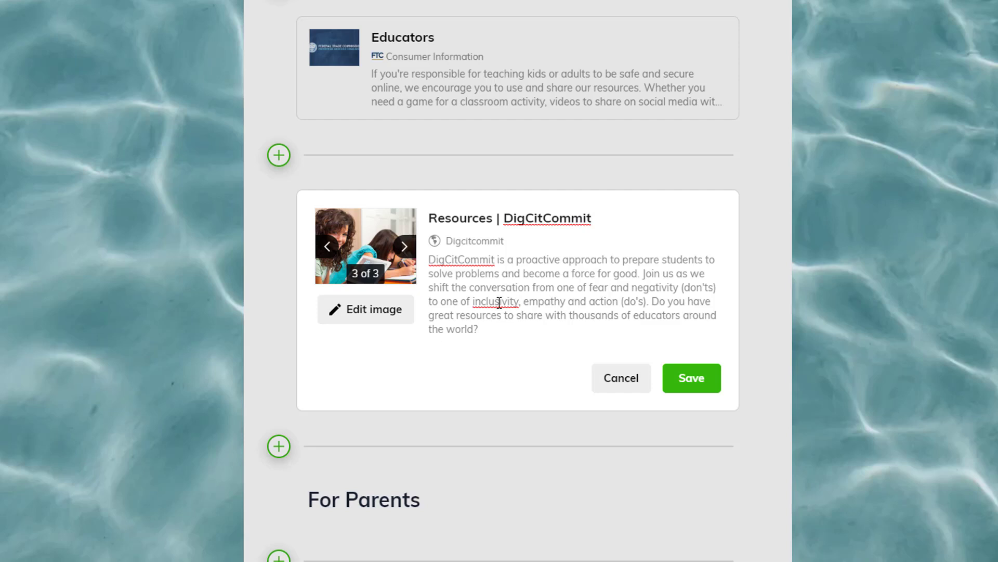
drag(491, 332, 437, 273)
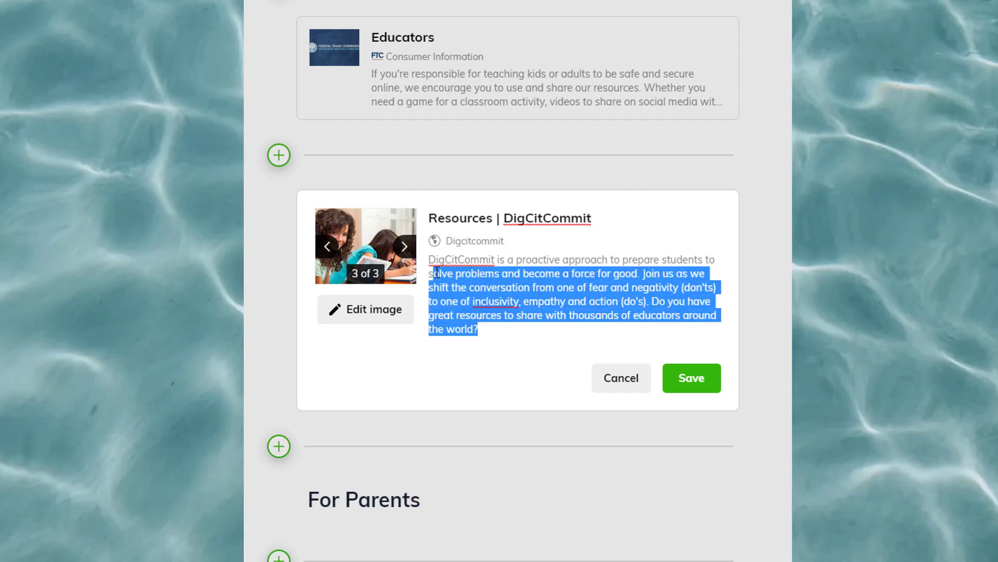
click(647, 333)
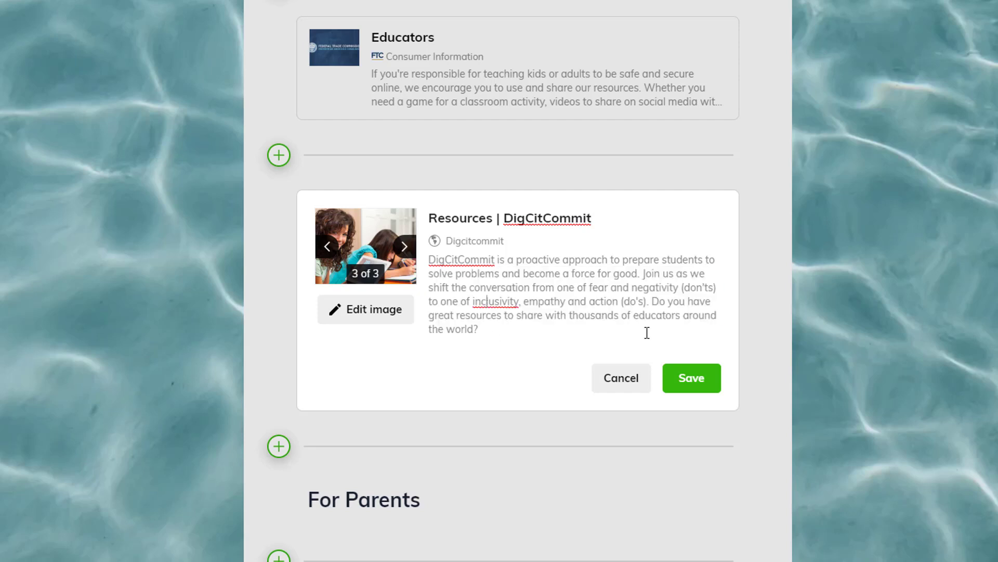
click(702, 380)
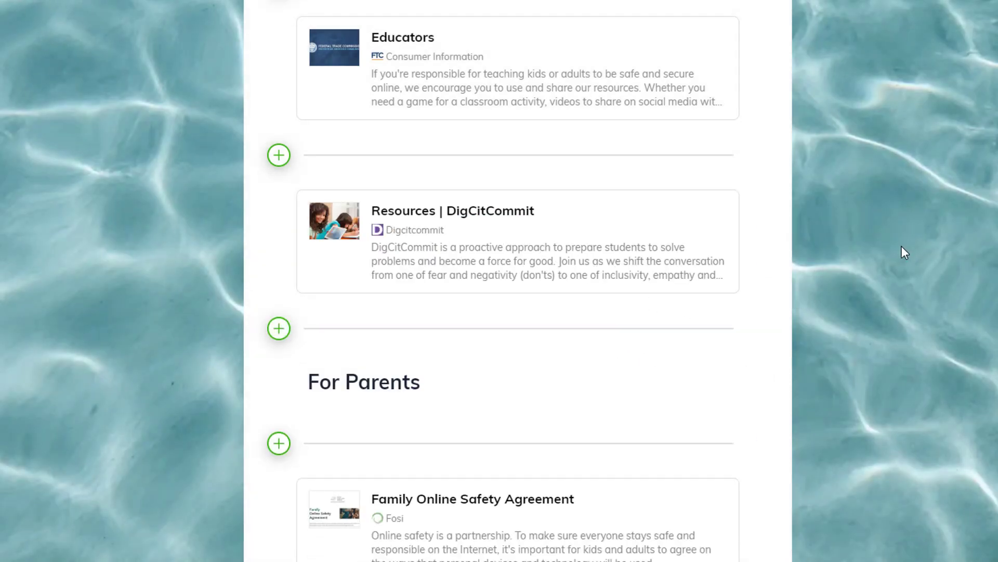
scroll(901, 245, up, 15)
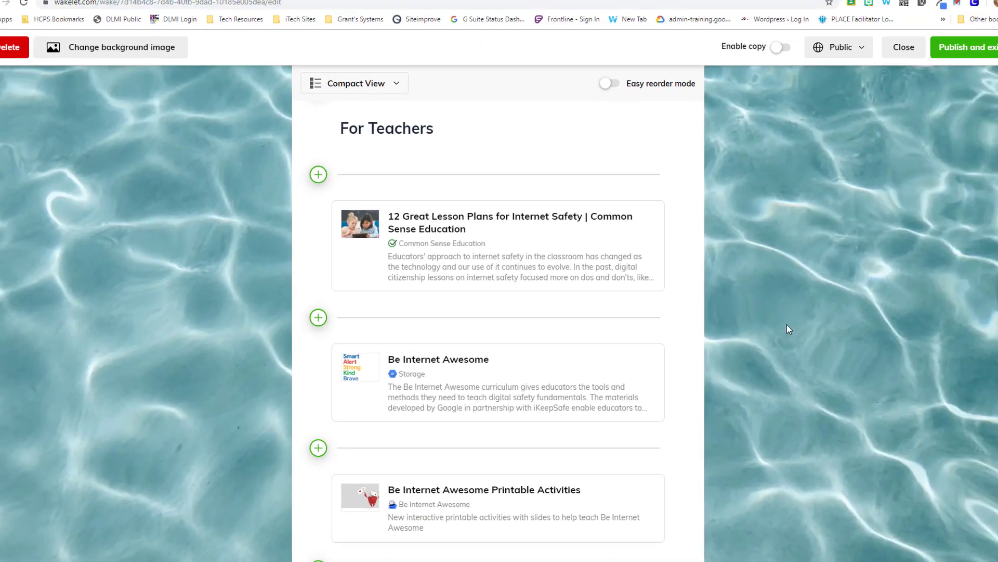
scroll(779, 325, up, 2)
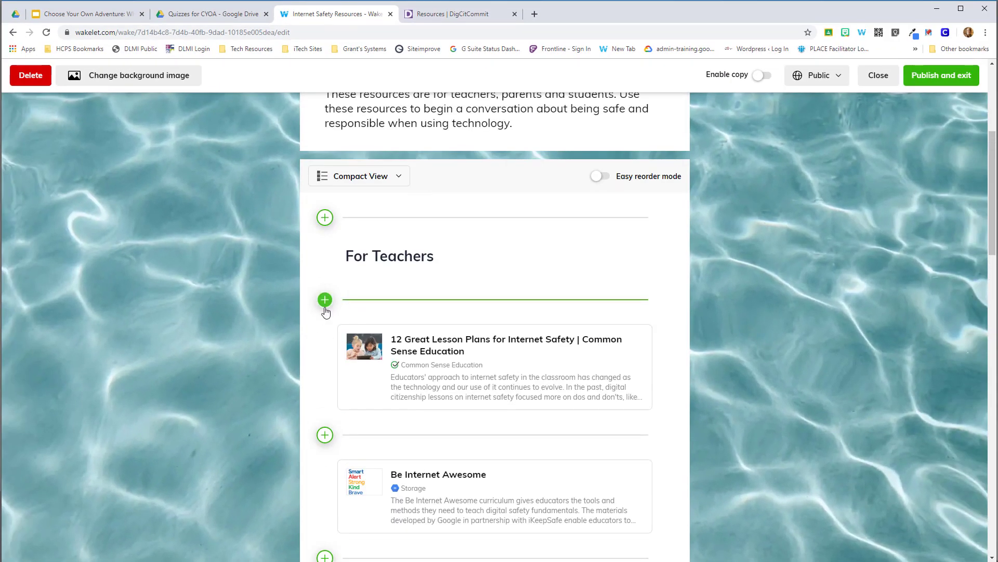
click(325, 305)
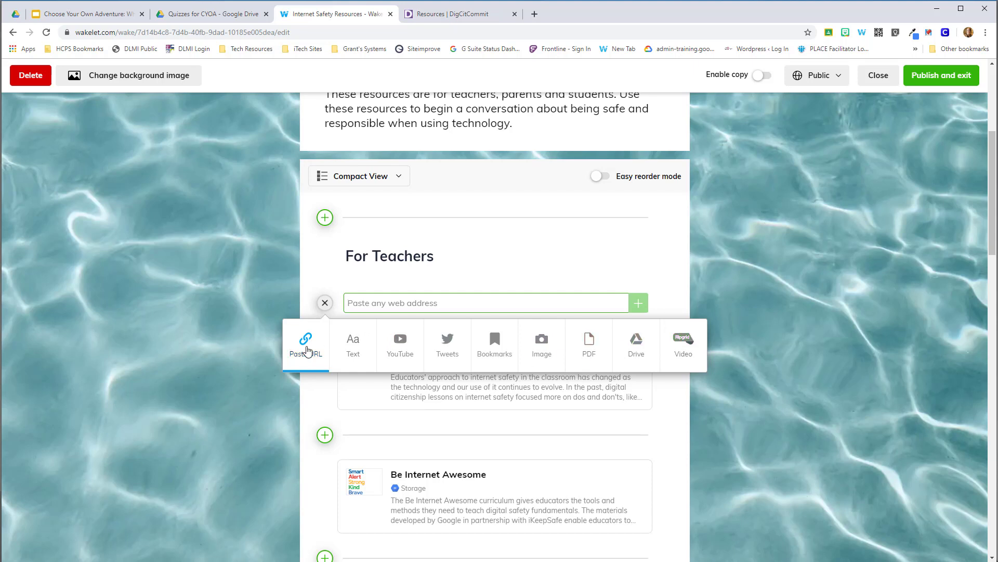
click(789, 281)
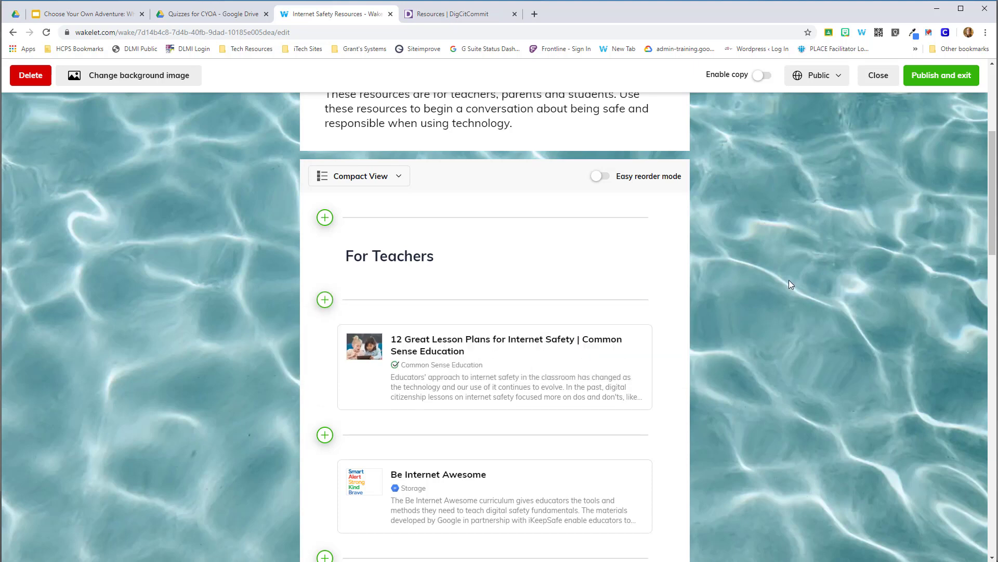
Exit the collection editor and look through the For Teachers, For Parents and For Students sections.
scroll(789, 280, up, 5)
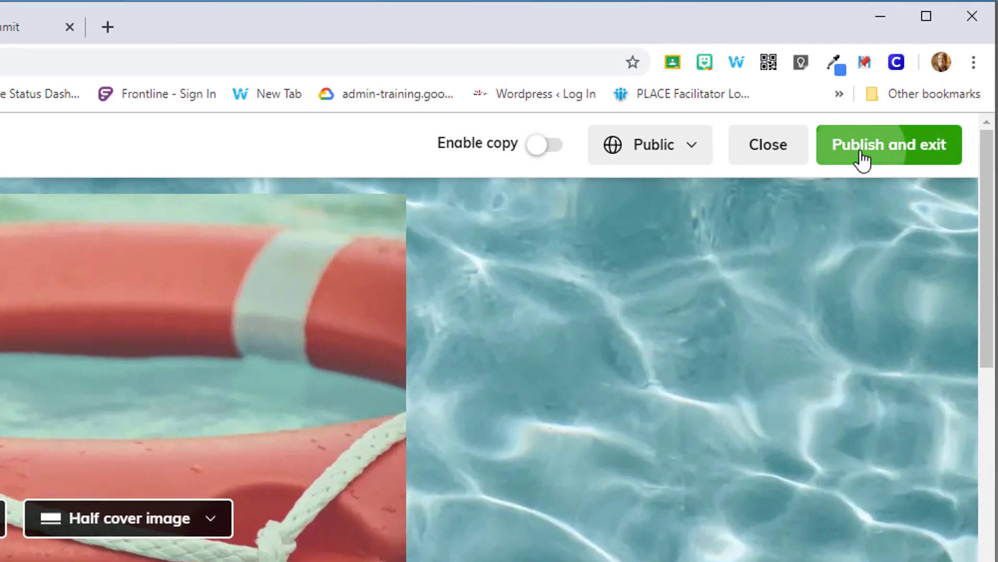
click(862, 156)
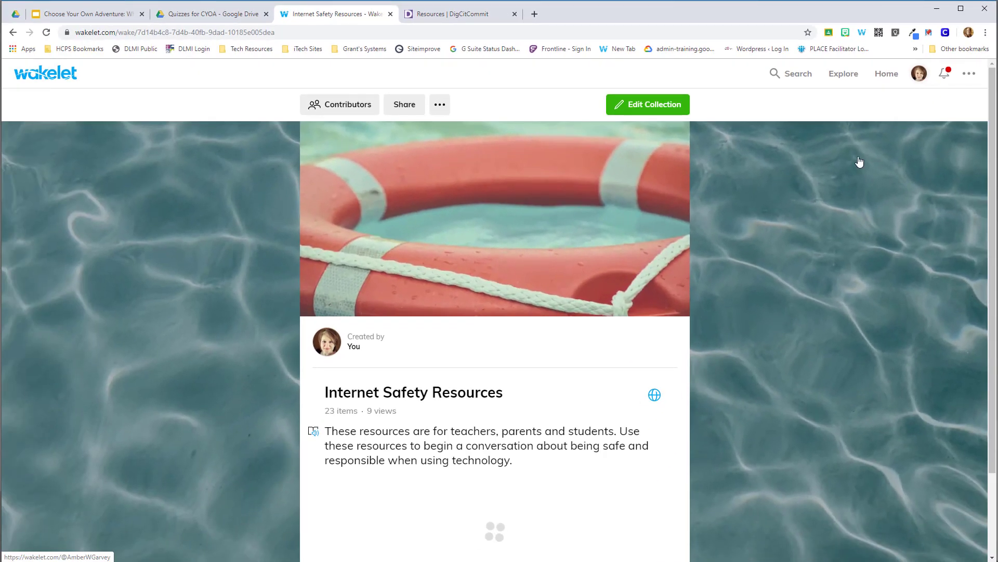
scroll(760, 284, down, 3)
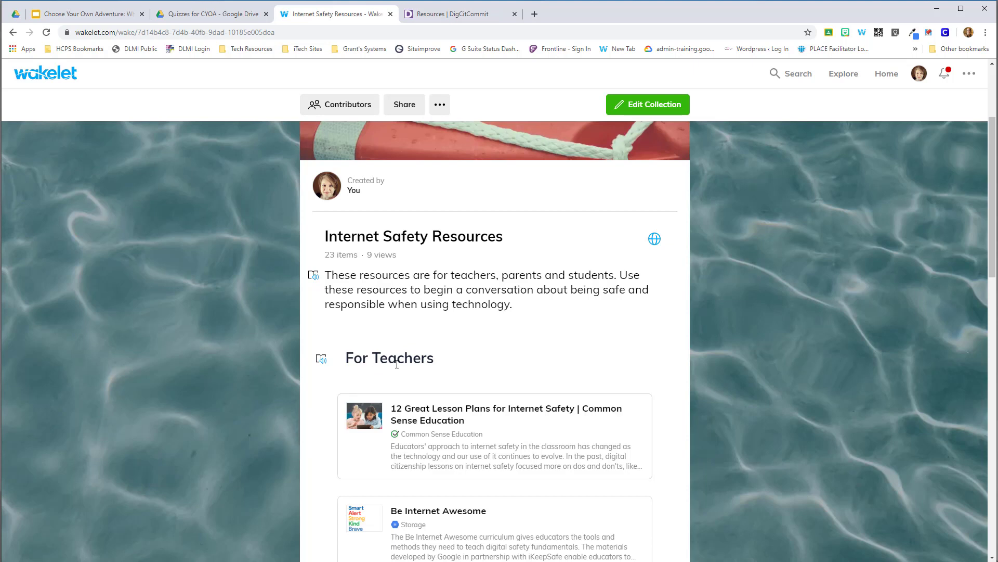
scroll(357, 419, down, 20)
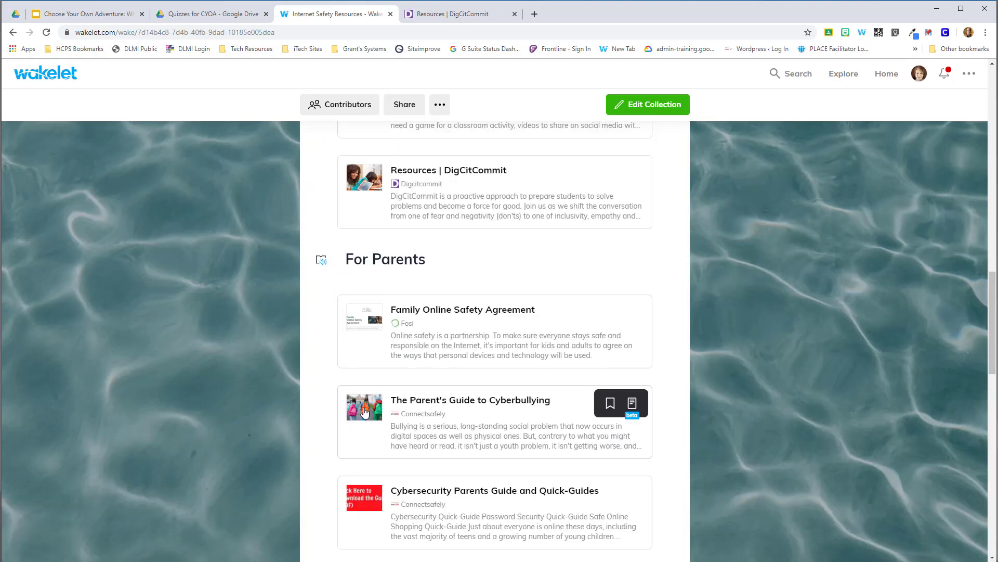
scroll(364, 416, down, 10)
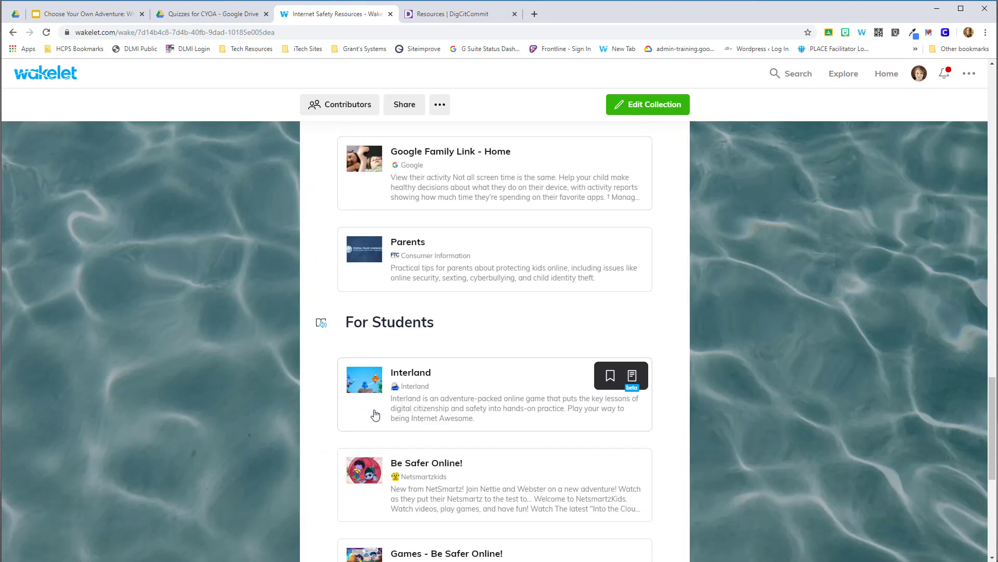
scroll(375, 415, up, 20)
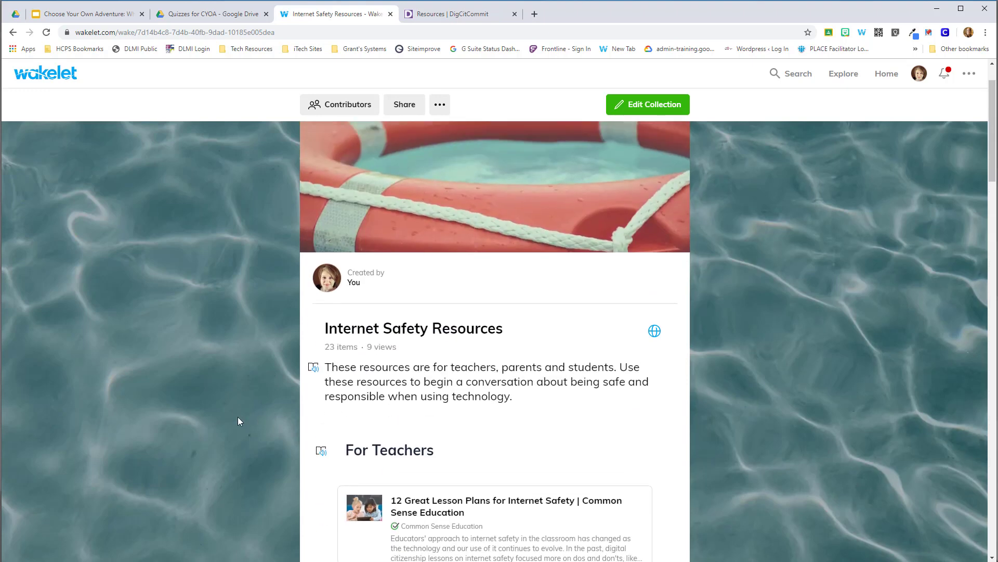
Open the collection's description in the immersive reader and play part of it aloud.
click(314, 368)
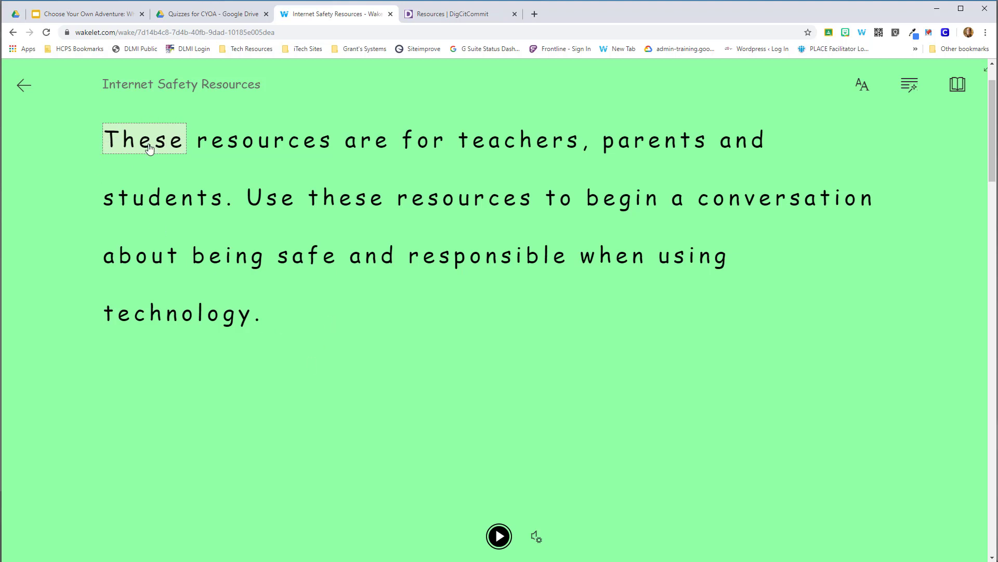
click(498, 538)
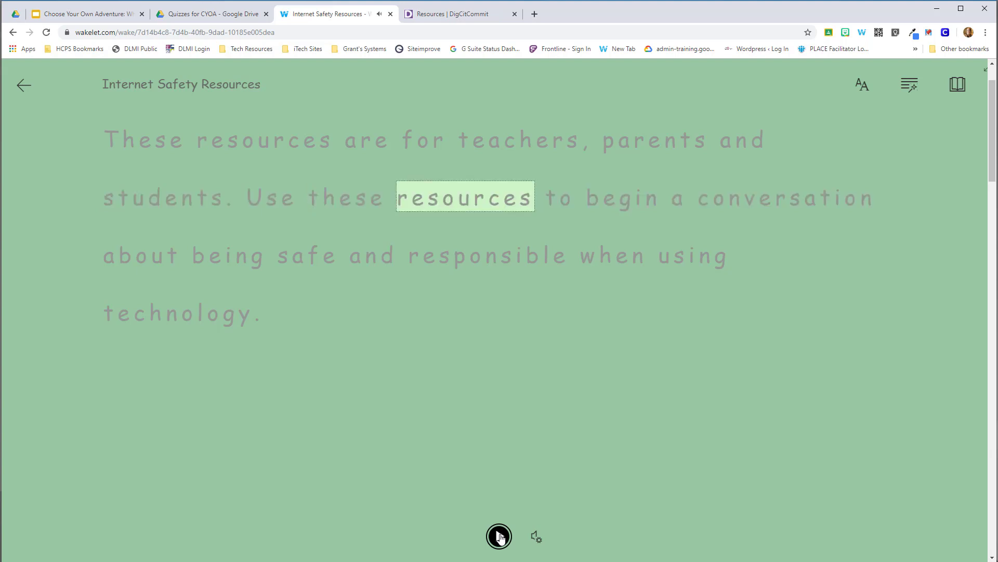
click(500, 536)
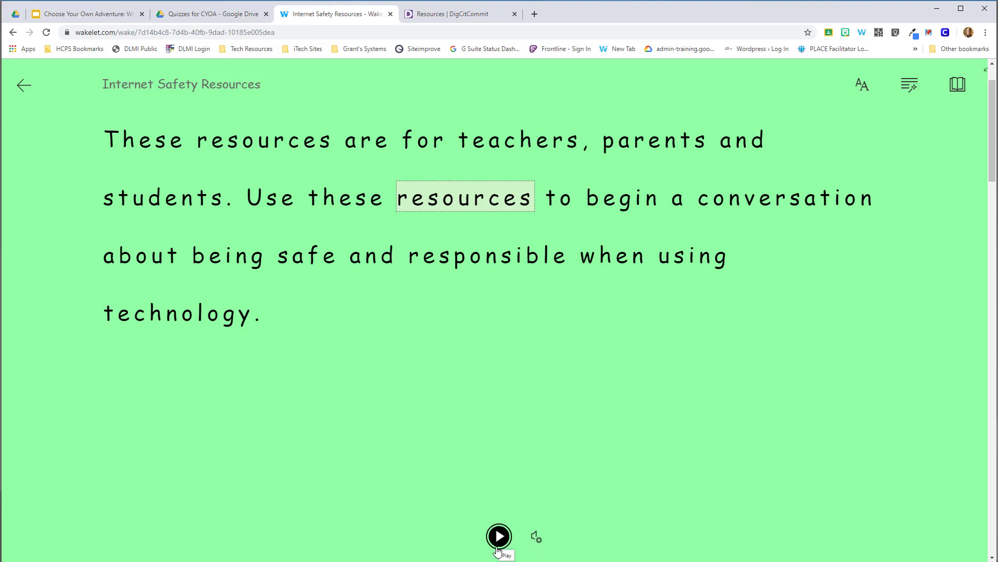
Examine the reader's voice speed and voice selection settings, and open the text preferences.
click(538, 539)
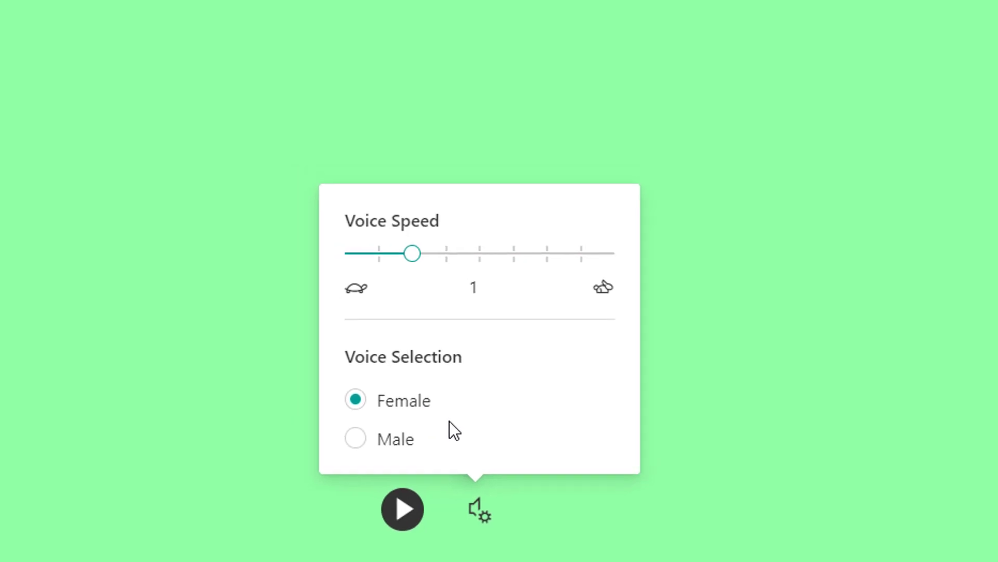
click(738, 360)
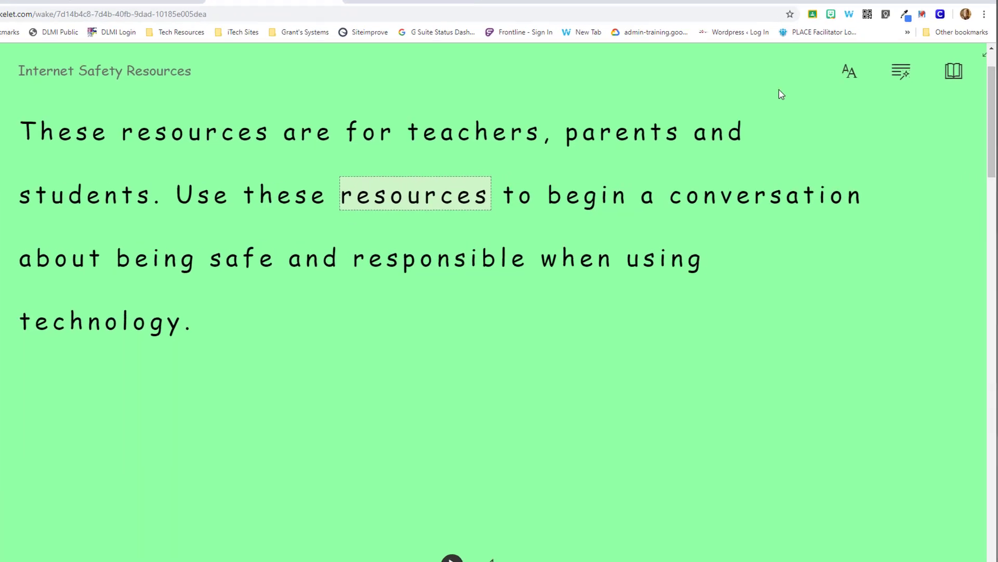
click(803, 29)
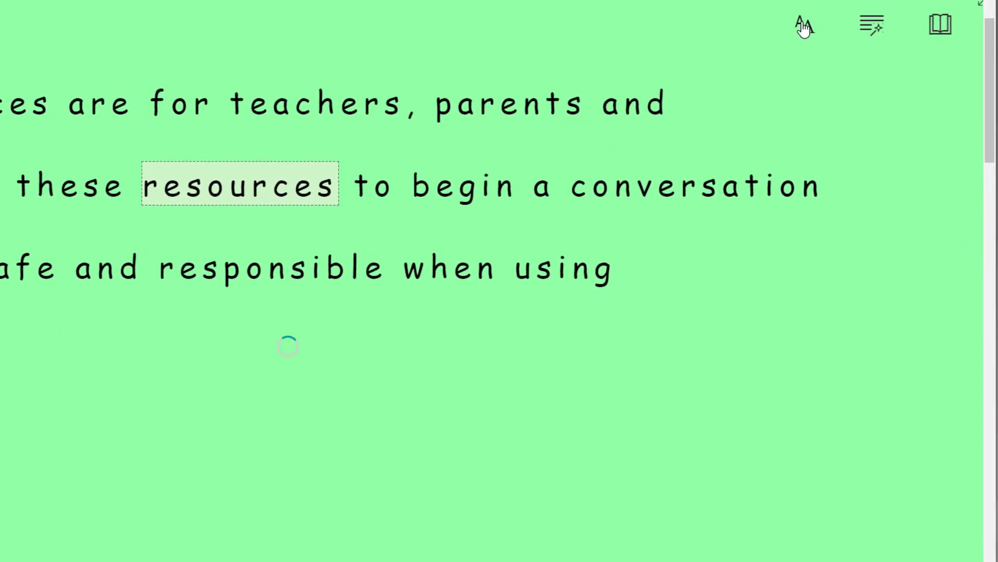
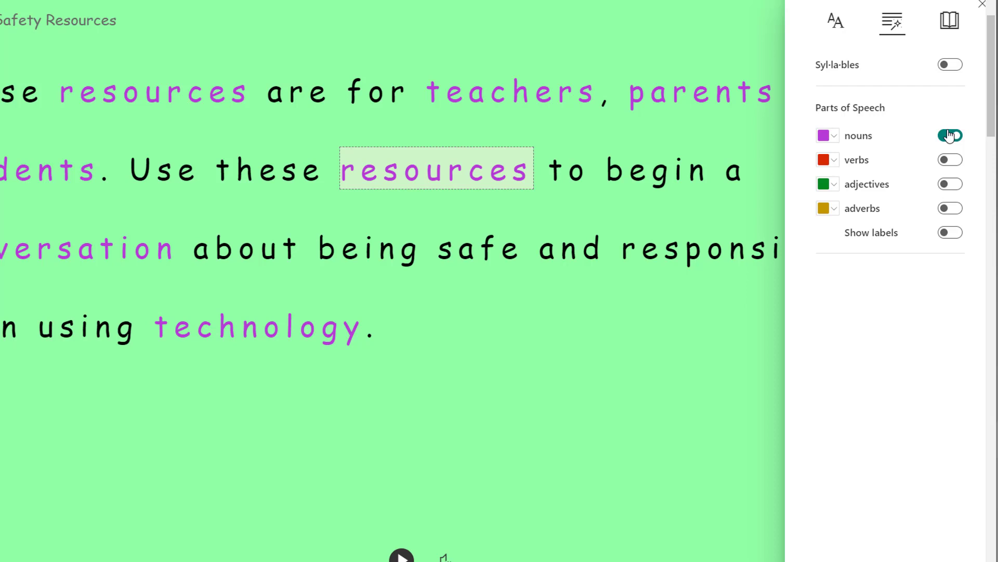
Turn off noun highlighting and preview the highlighting of verbs, adjectives and adverbs one at a time, switching each off again.
click(952, 137)
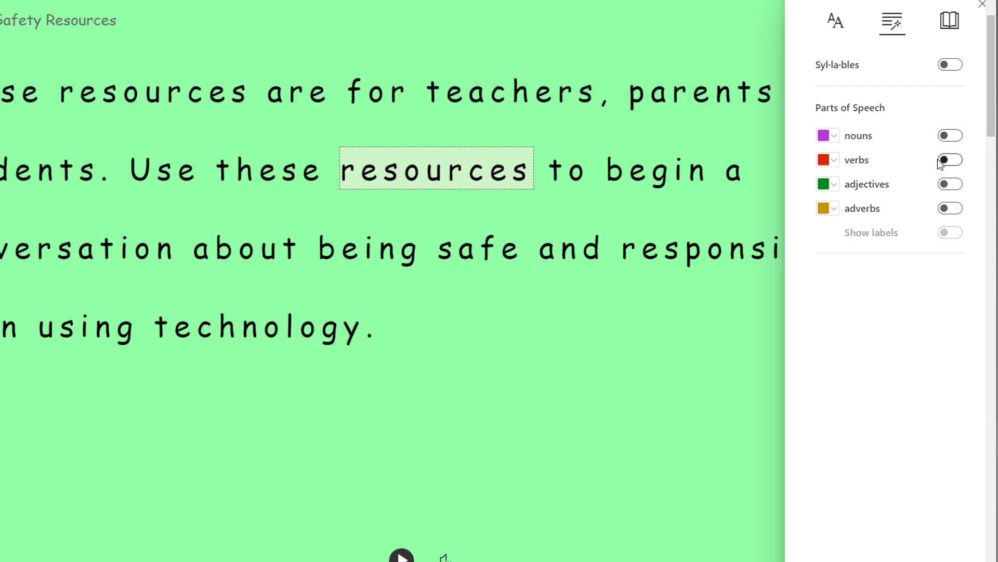
click(945, 164)
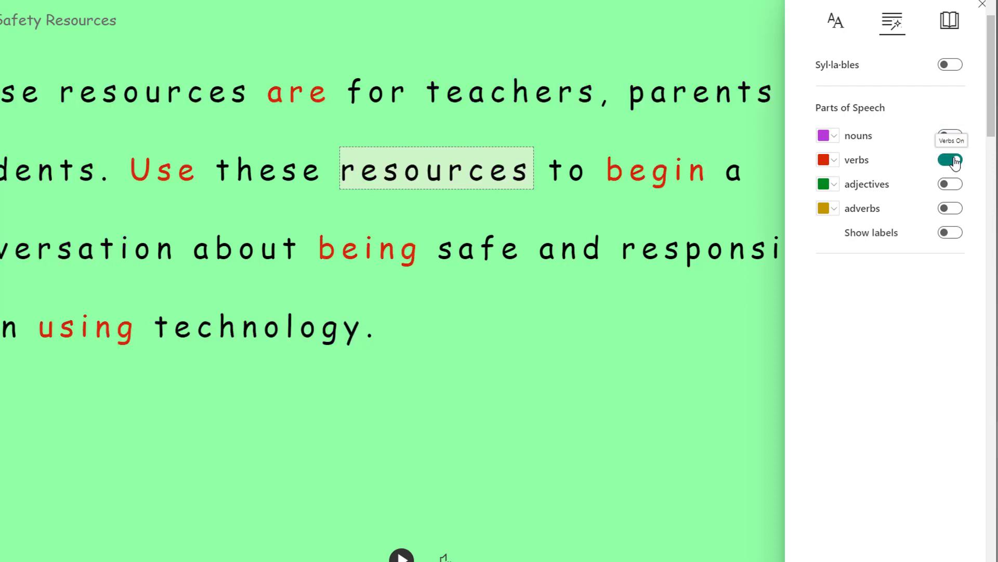
click(956, 161)
click(956, 186)
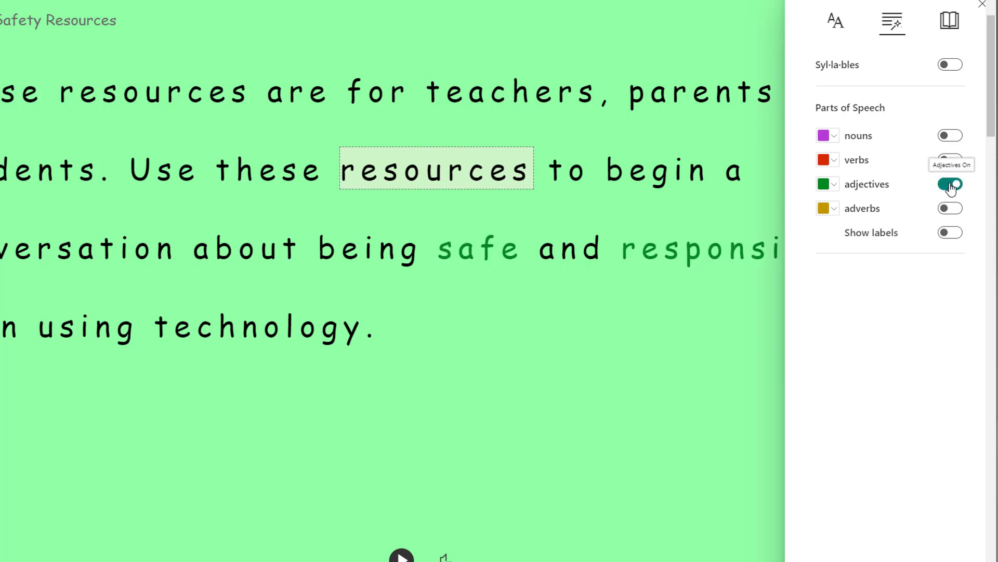
click(955, 187)
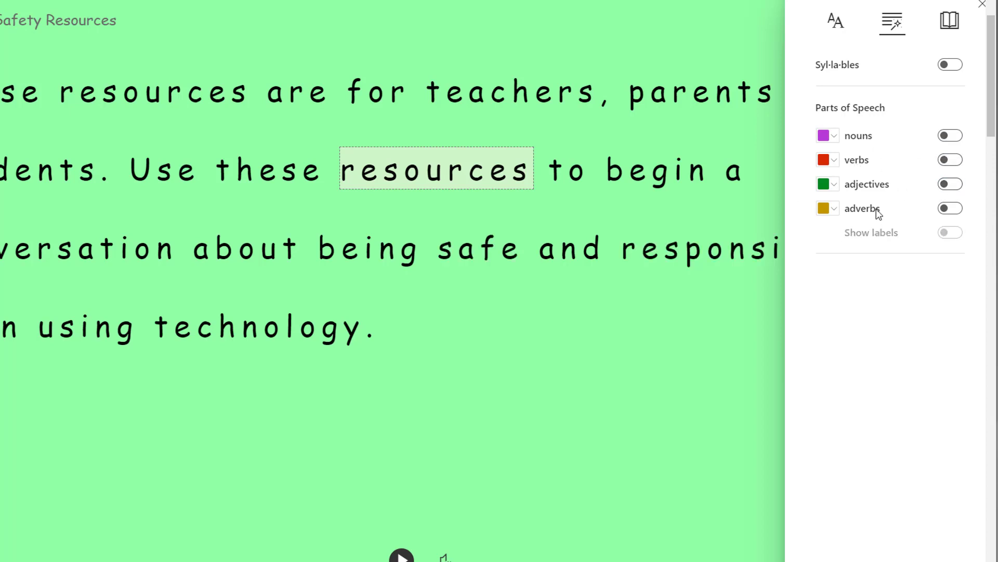
click(949, 208)
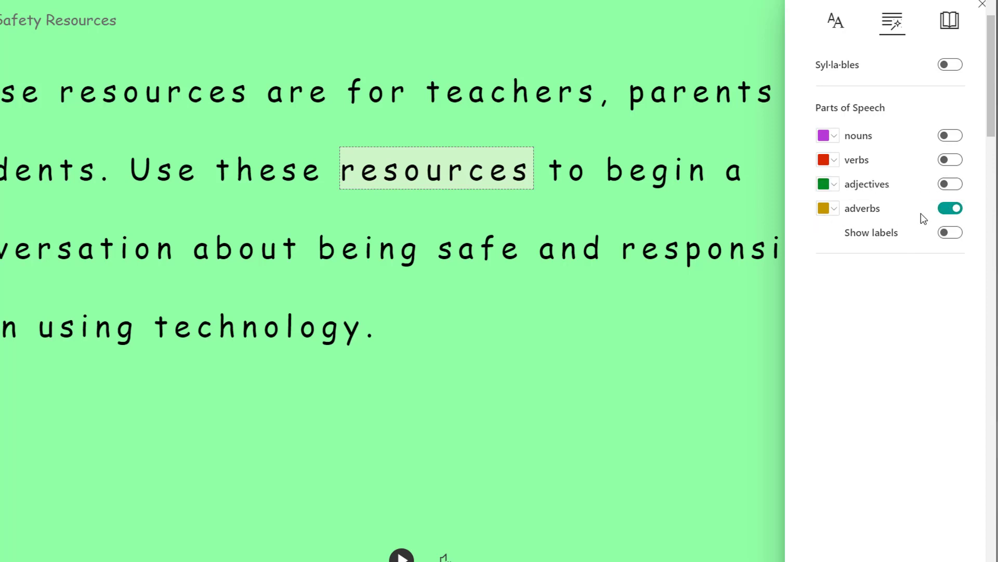
click(950, 208)
Highlight the adjectives with part-of-speech labels shown, and switch the adjective highlighting off again.
click(950, 184)
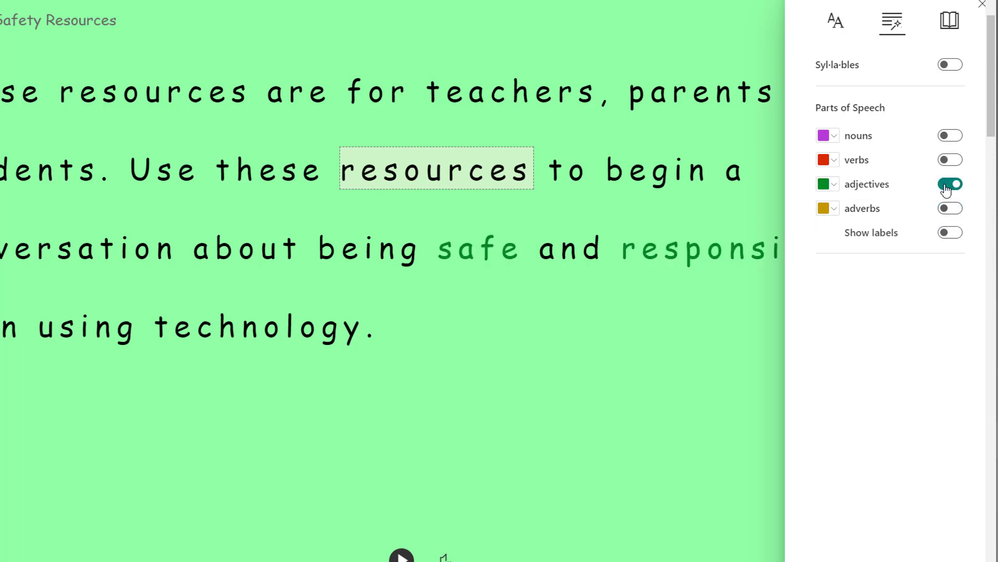
click(944, 233)
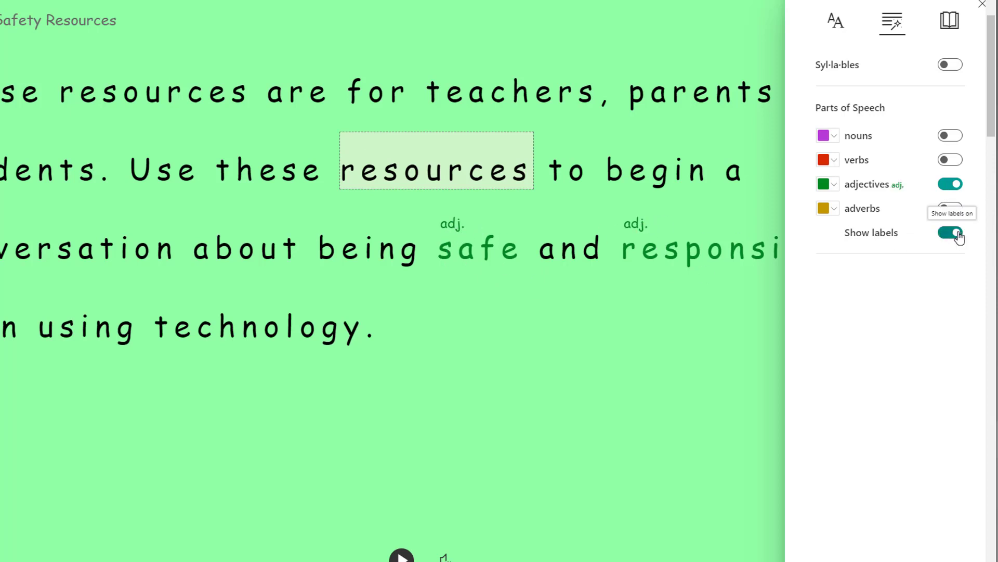
click(952, 185)
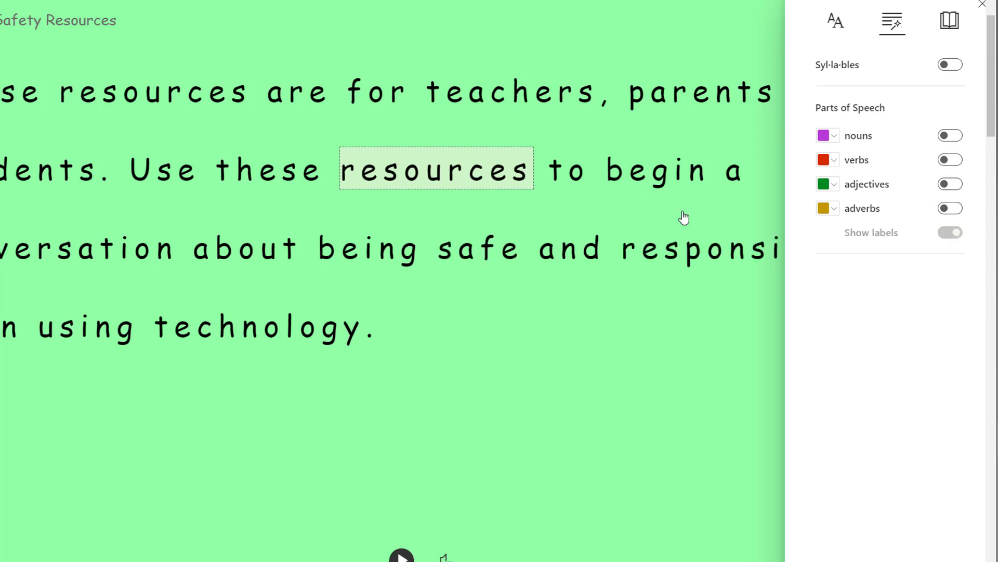
Try line focus in the reading preferences with three lines and with one line of text, and turn it off.
click(951, 22)
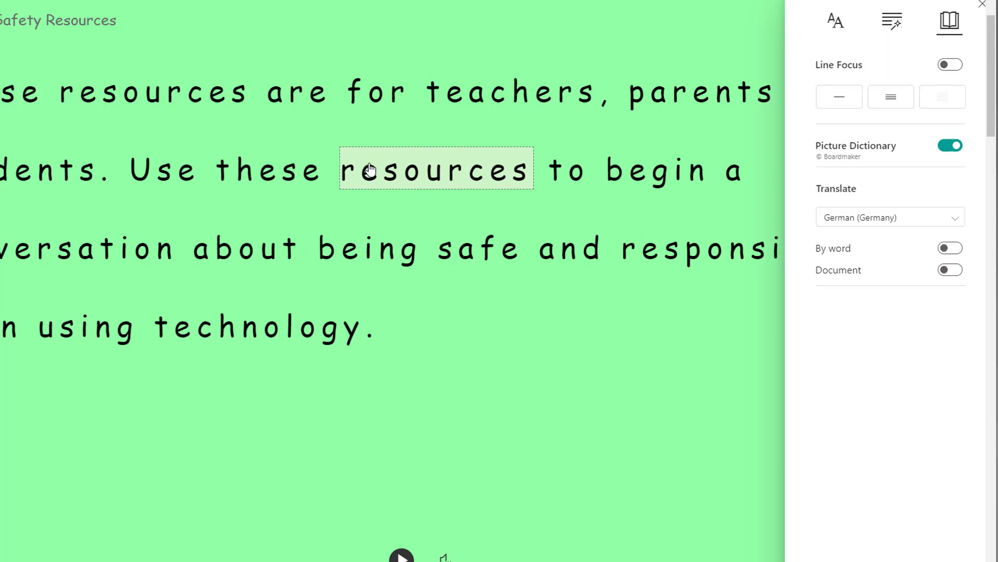
click(900, 100)
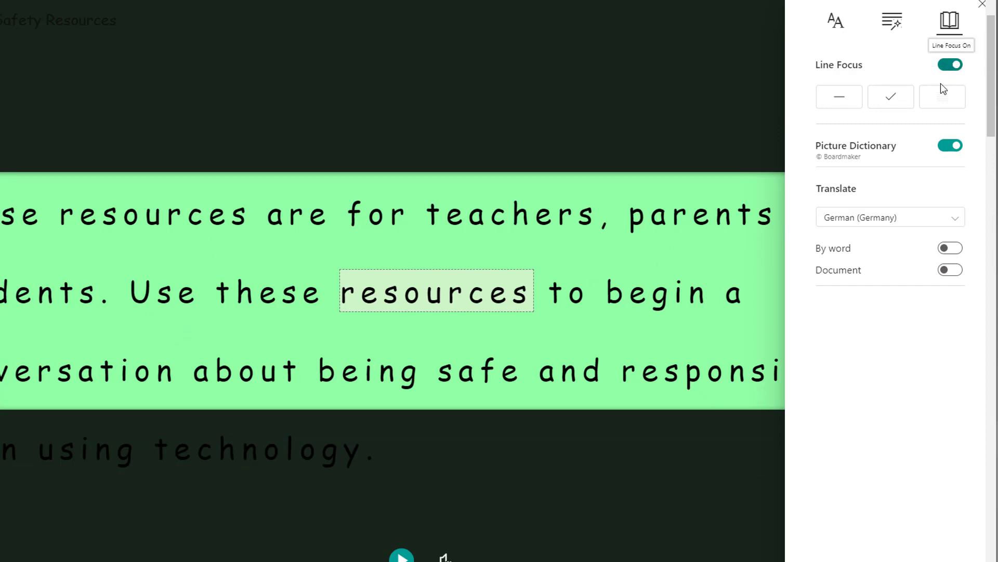
click(840, 100)
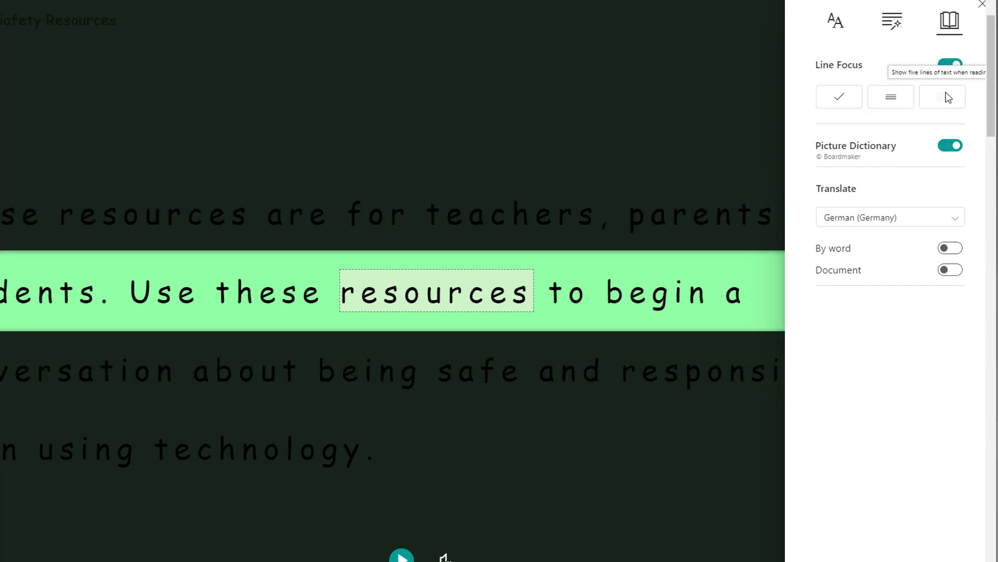
click(952, 64)
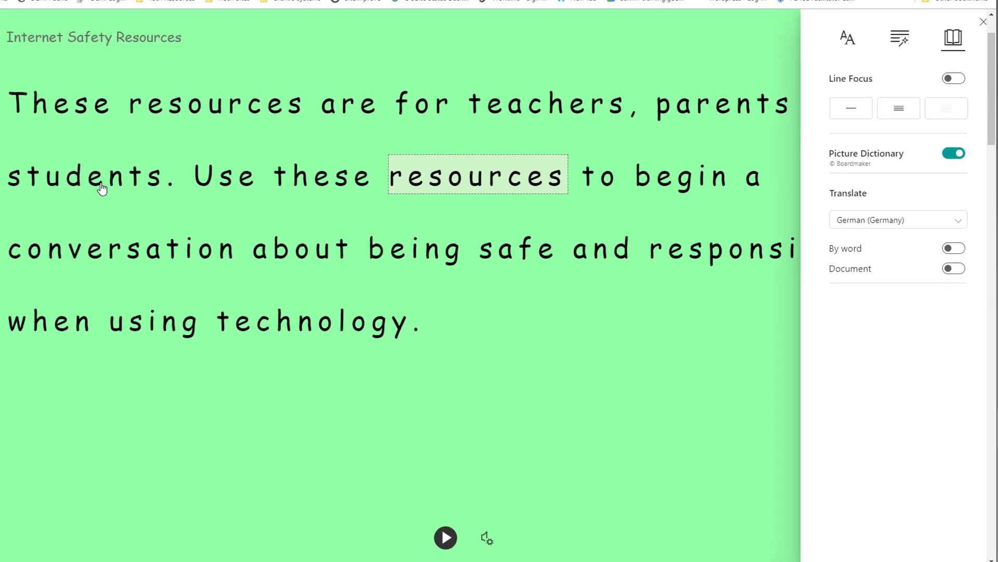
Look up the words "students" and "technology" in the passage with the picture dictionary.
click(108, 188)
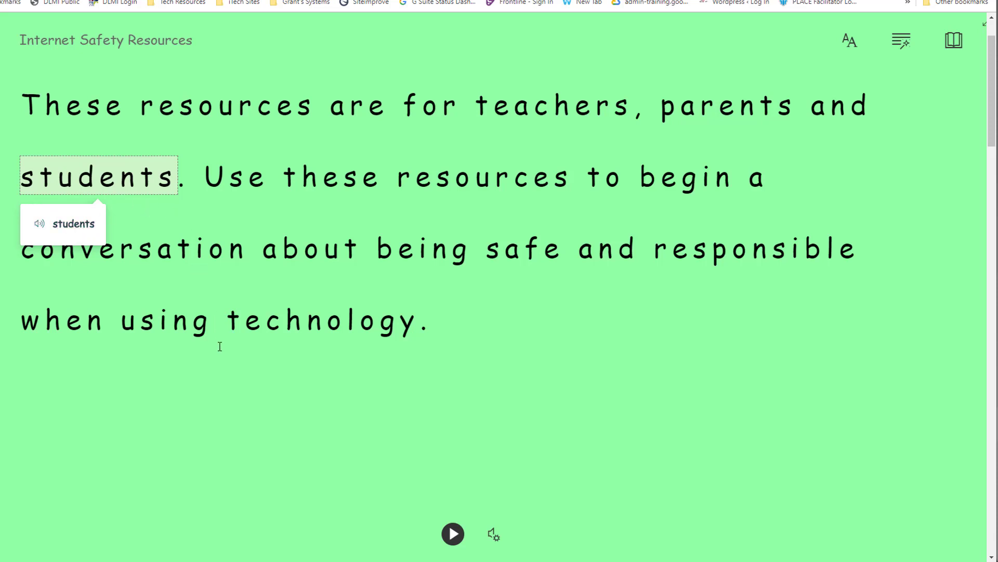
click(289, 334)
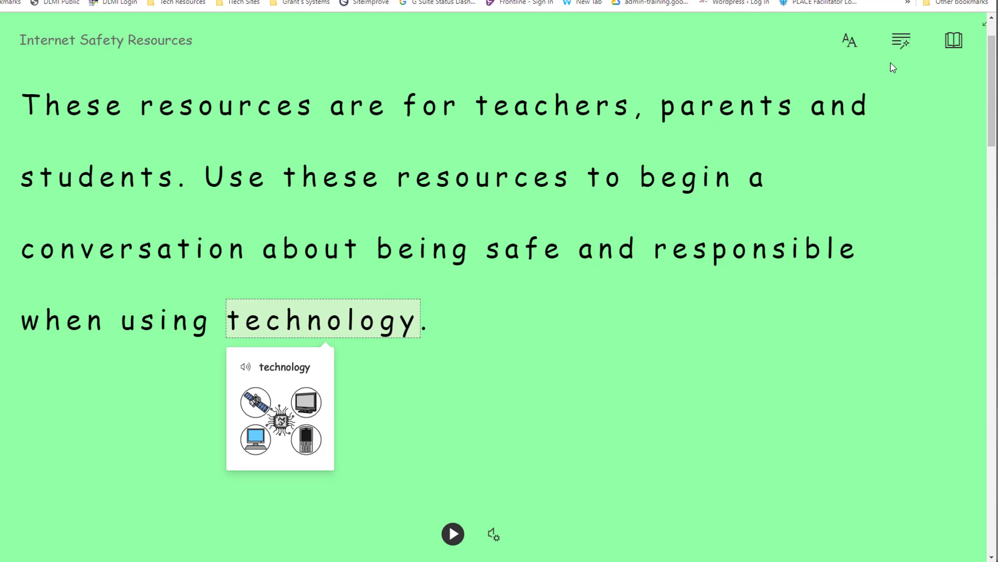
Translate the whole document into German (Germany) and play part of the translation aloud.
click(953, 42)
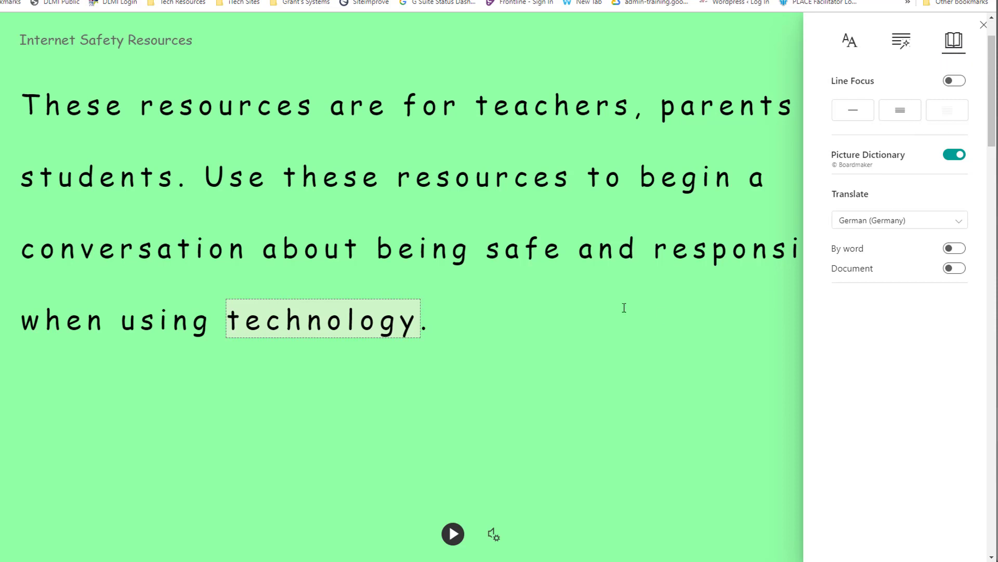
click(963, 222)
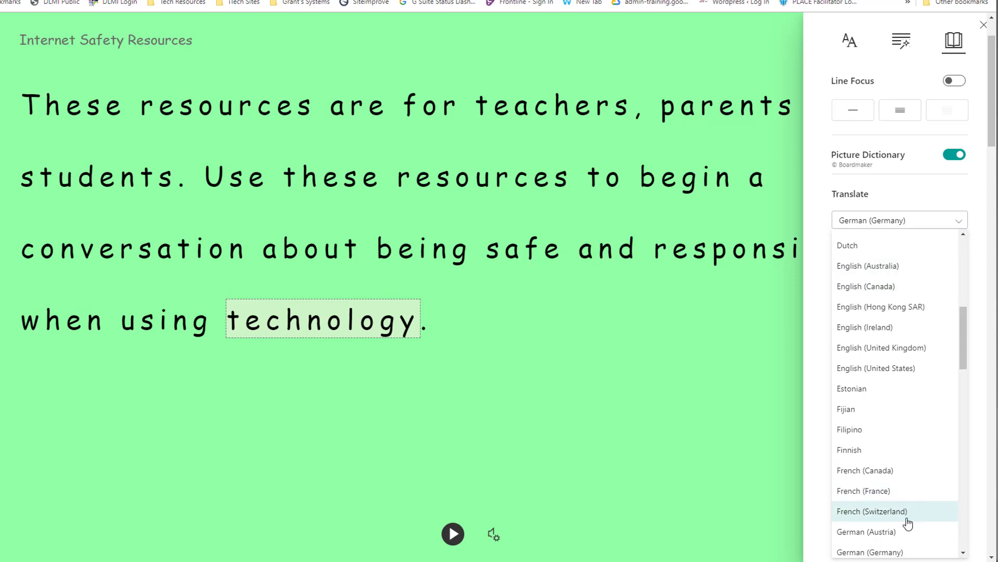
click(901, 552)
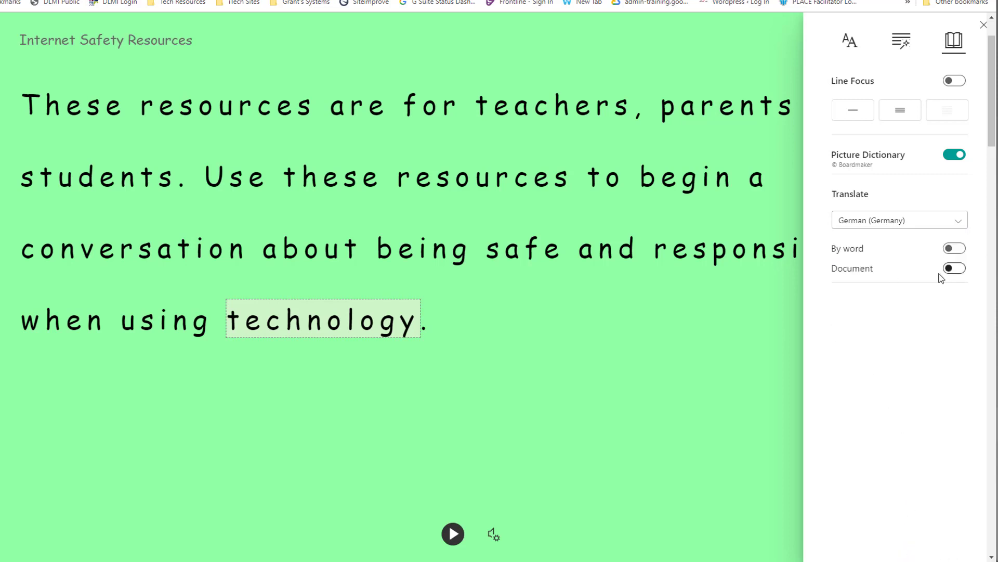
click(953, 268)
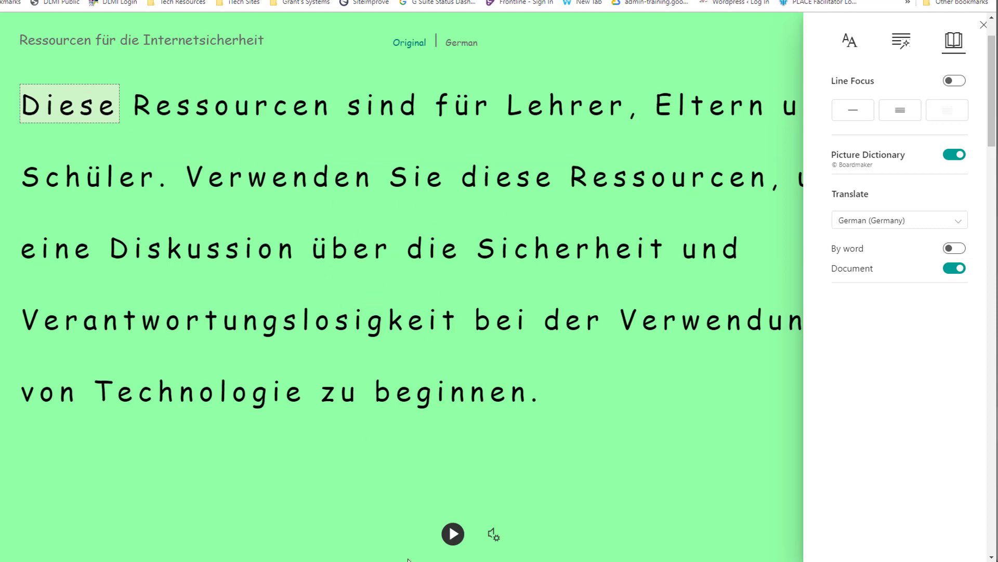
click(459, 536)
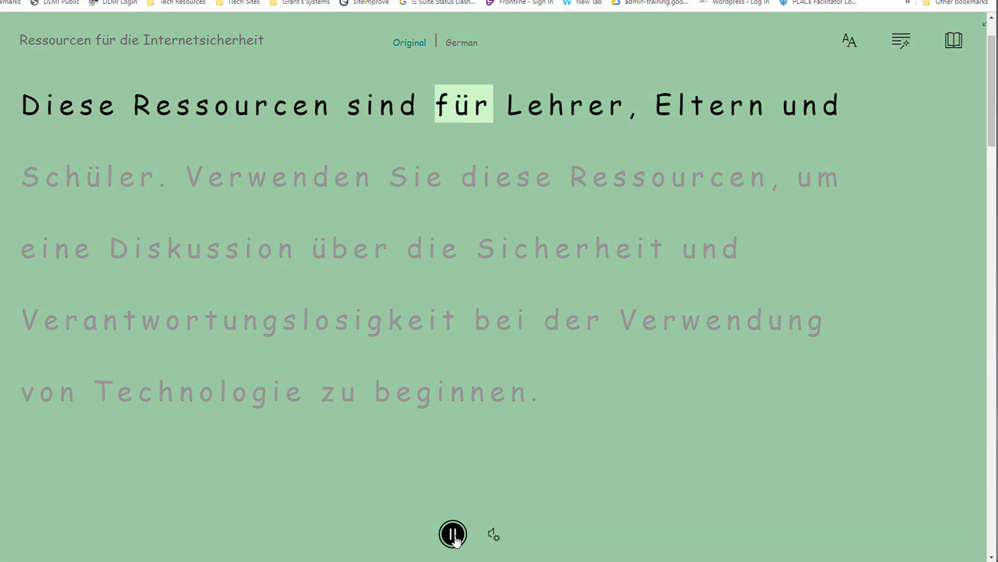
click(456, 539)
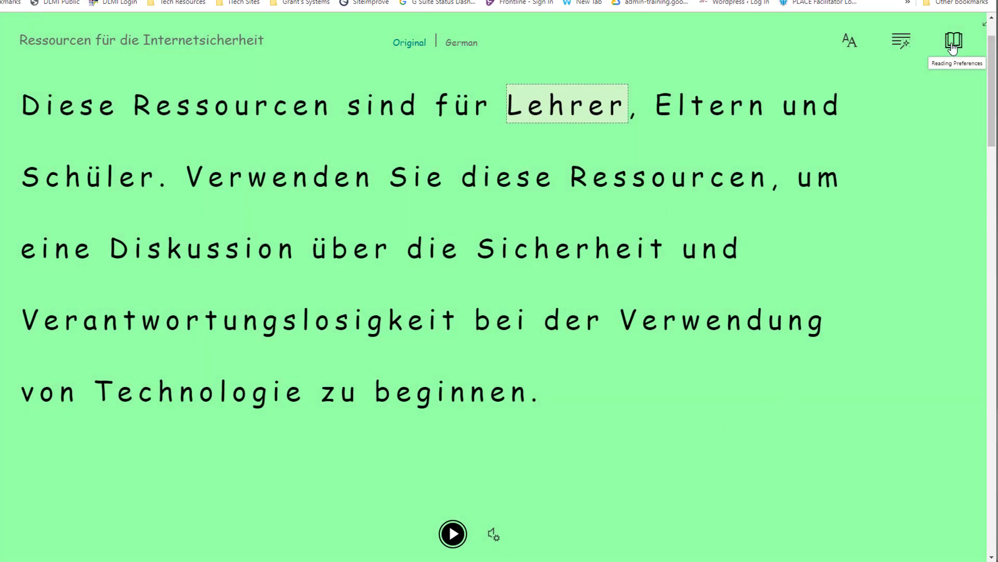
Set the translation language to English (United States) and exit the immersive reader to the collection.
click(953, 41)
click(961, 224)
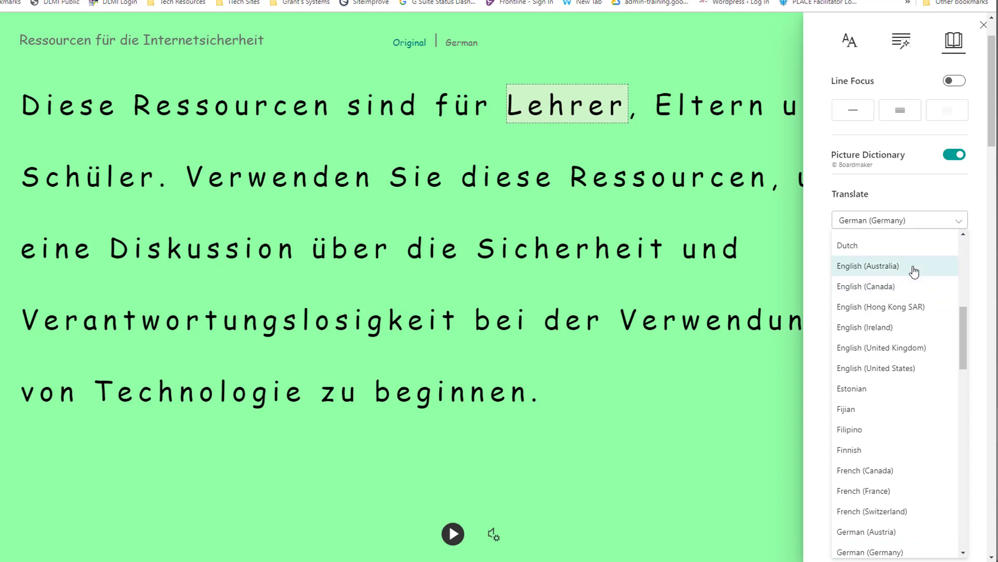
click(919, 367)
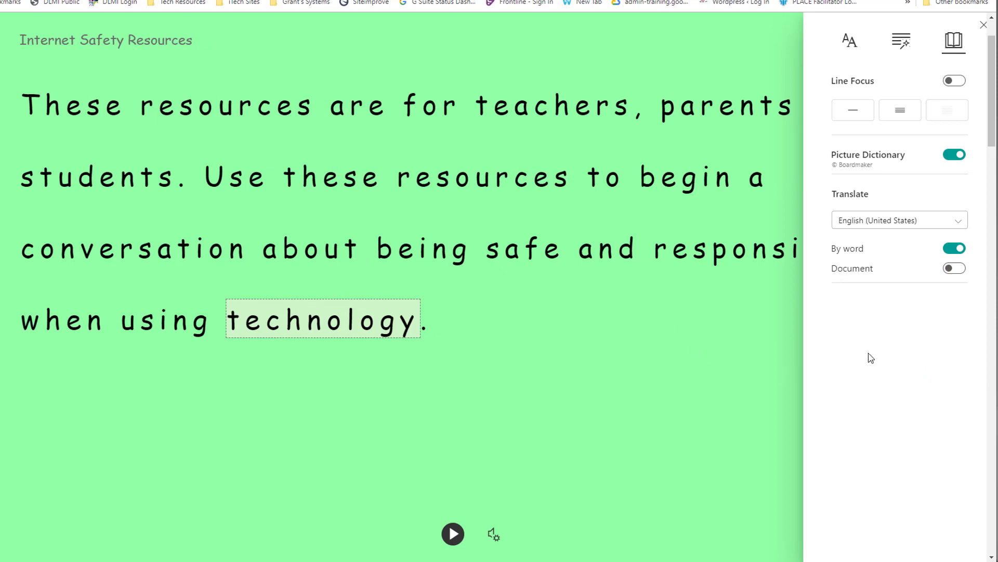
click(983, 25)
click(19, 87)
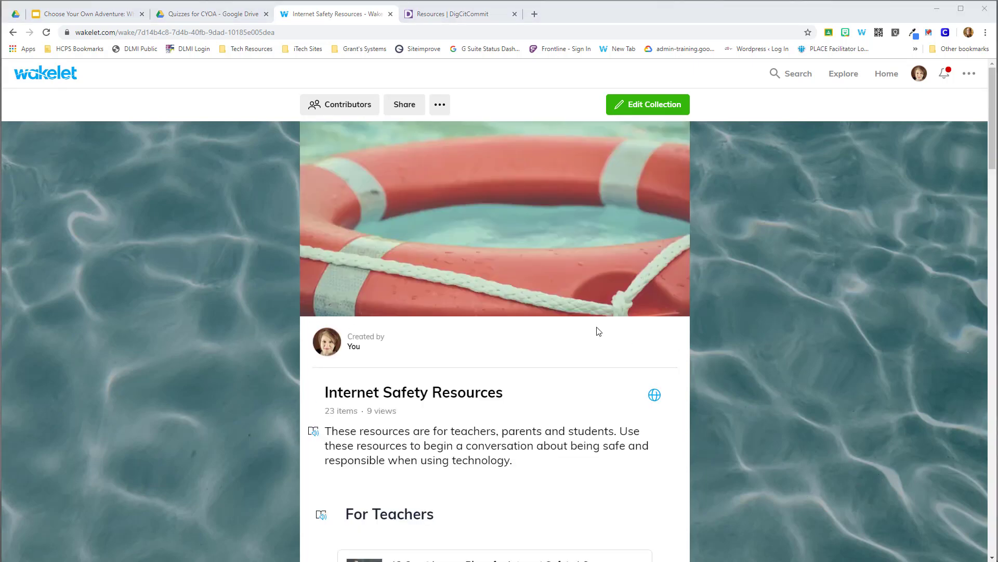
Open the "12 Great Lesson Plans for Internet Safety" card in read mode, look through the article and return to the collection.
scroll(607, 331, down, 4)
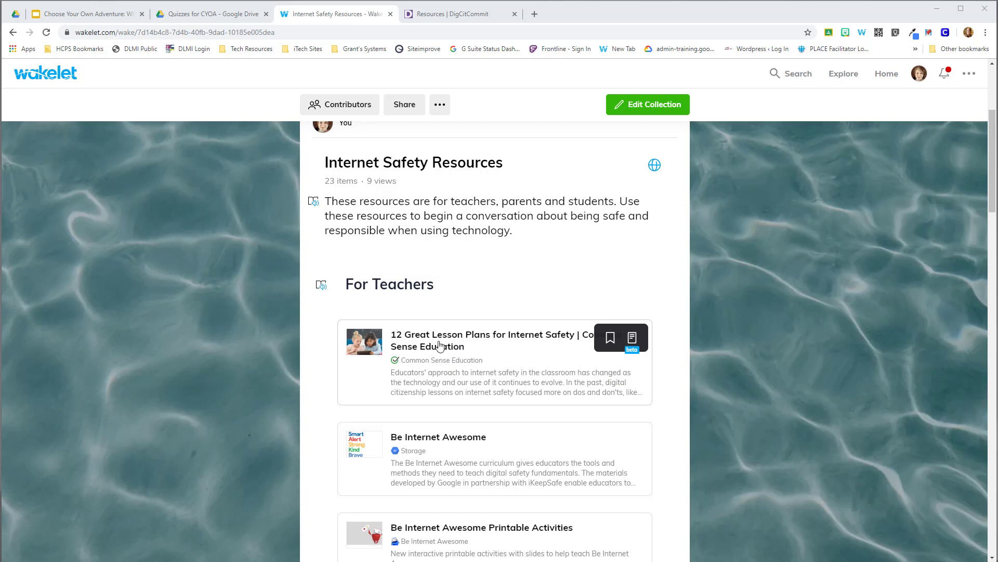
click(633, 339)
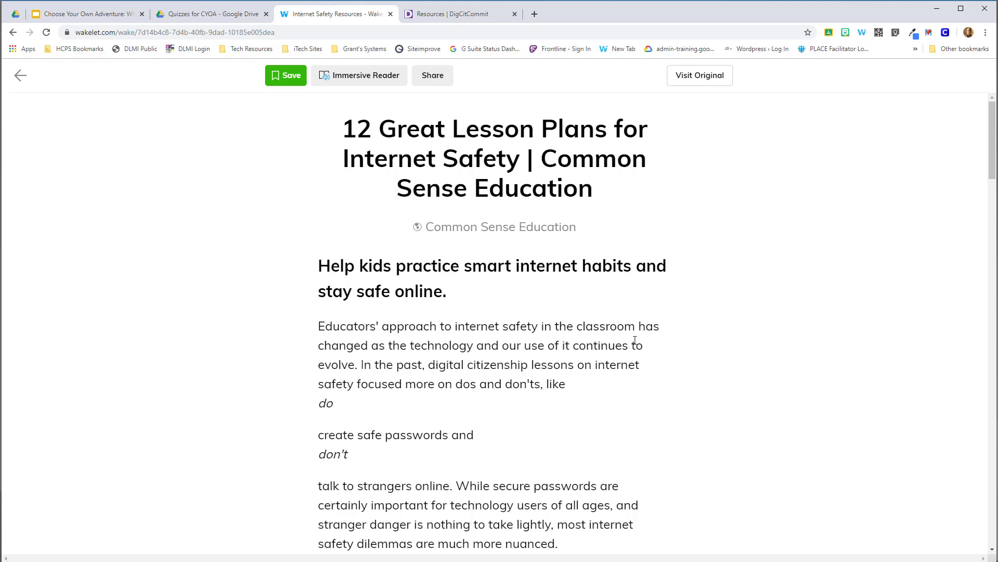
scroll(735, 357, down, 15)
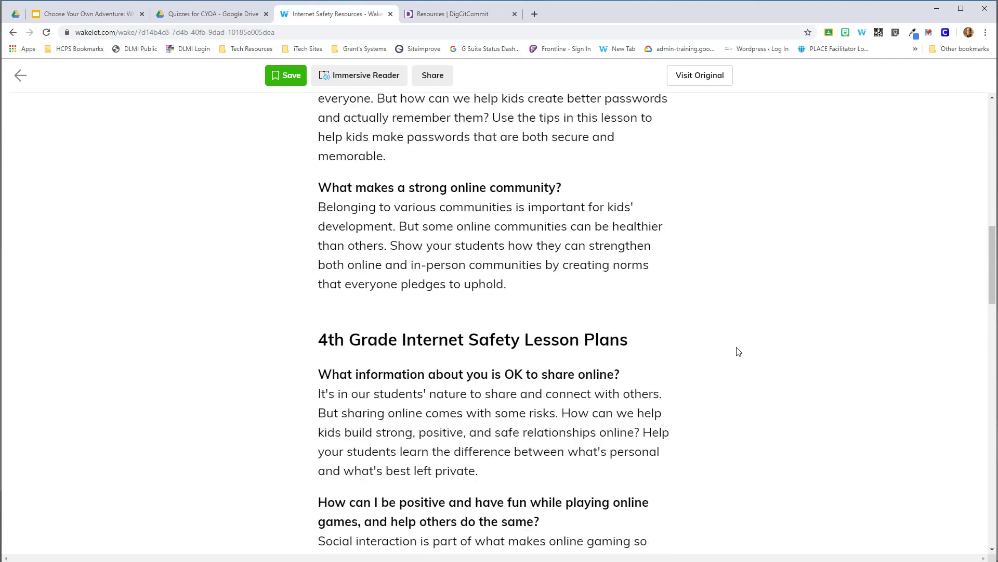
scroll(739, 351, up, 15)
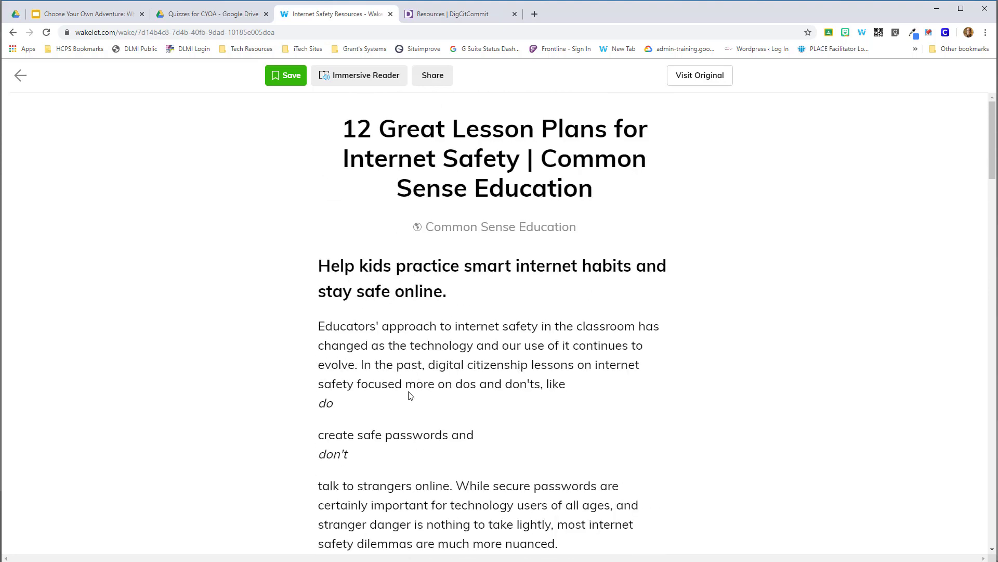
click(20, 76)
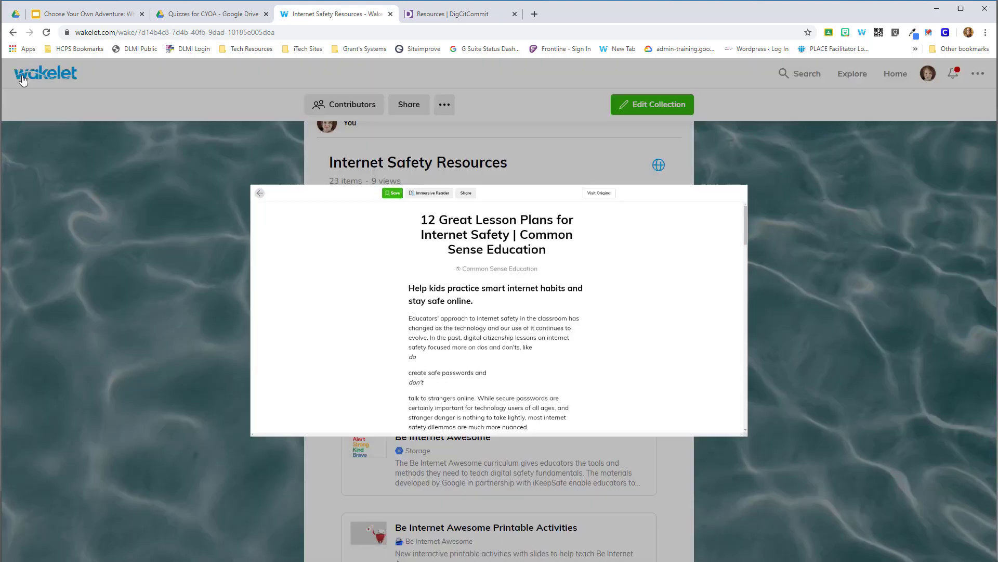
Open the original "12 Great Lesson Plans for Internet Safety" web page and look through its images and lesson plans.
click(469, 357)
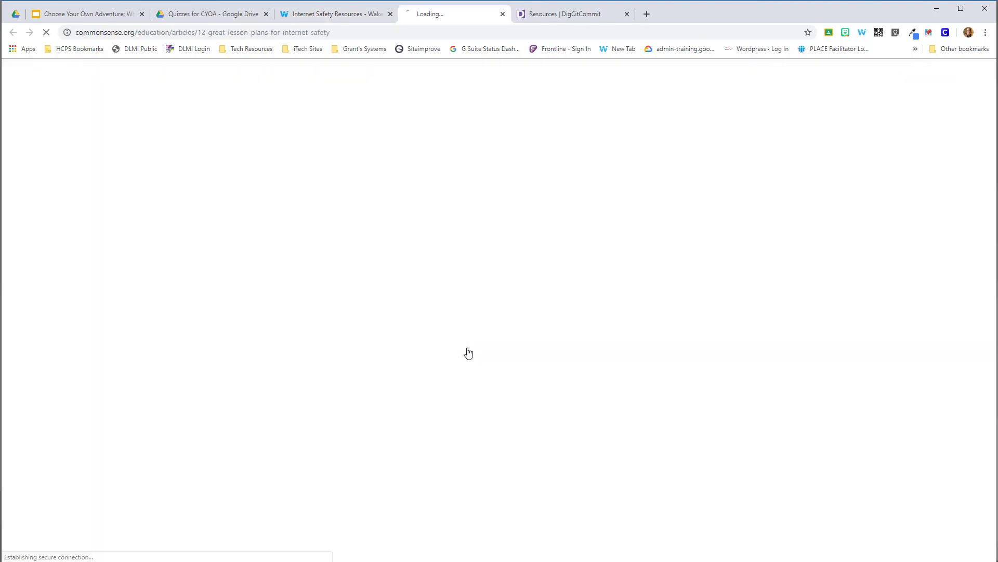
scroll(828, 328, down, 2)
scroll(828, 328, down, 20)
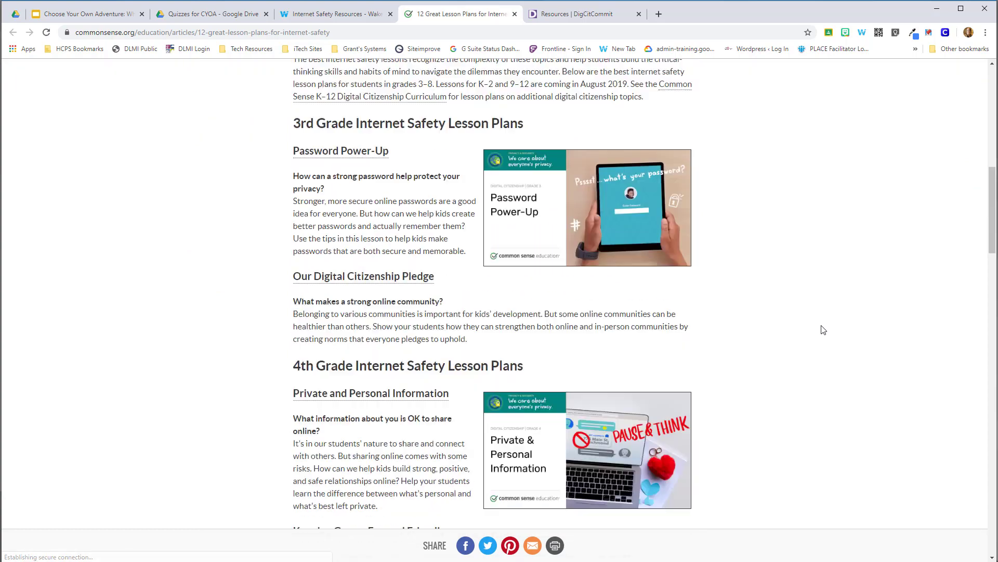
scroll(823, 326, up, 20)
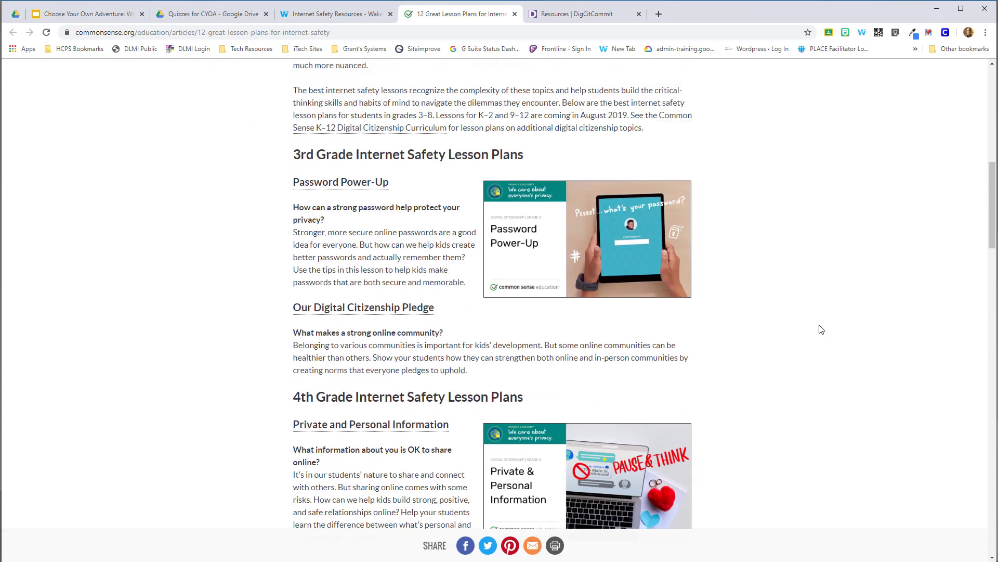
scroll(819, 330, down, 3)
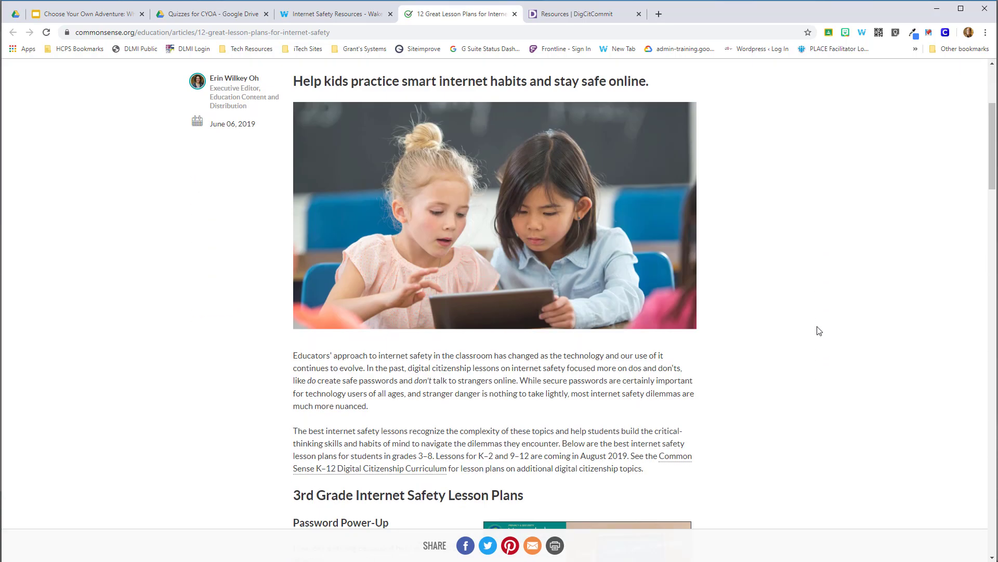
scroll(819, 331, up, 1)
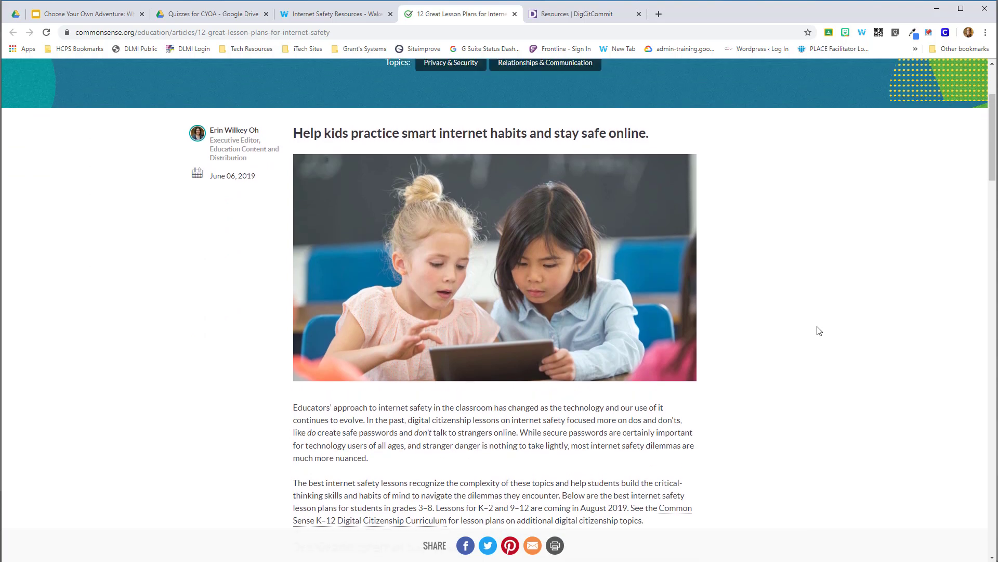
Compare the lesson plans article in read mode with its original web page, and return to the Internet Safety Resources collection.
click(339, 14)
click(635, 349)
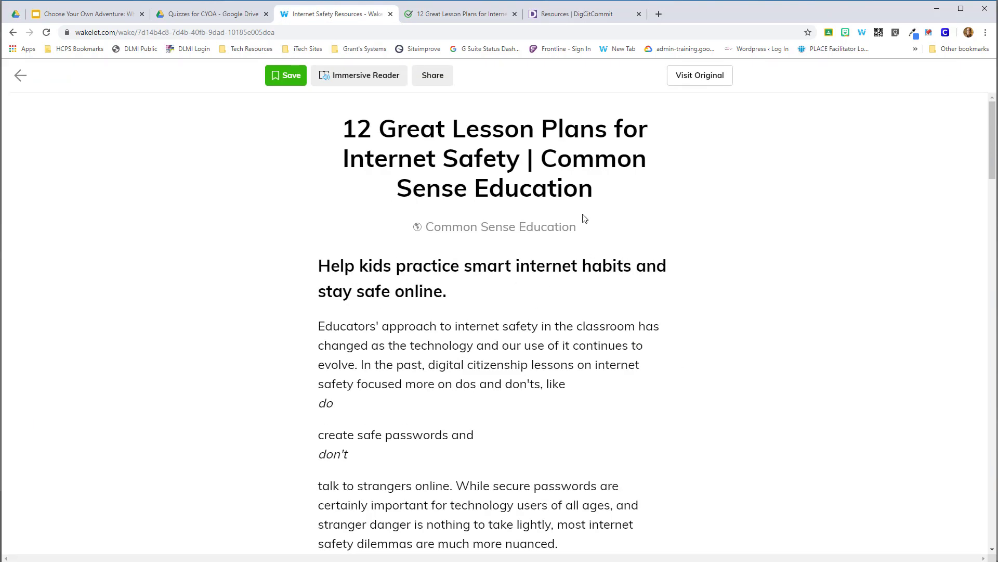
scroll(429, 364, down, 17)
scroll(474, 335, down, 1)
scroll(487, 324, up, 15)
click(22, 76)
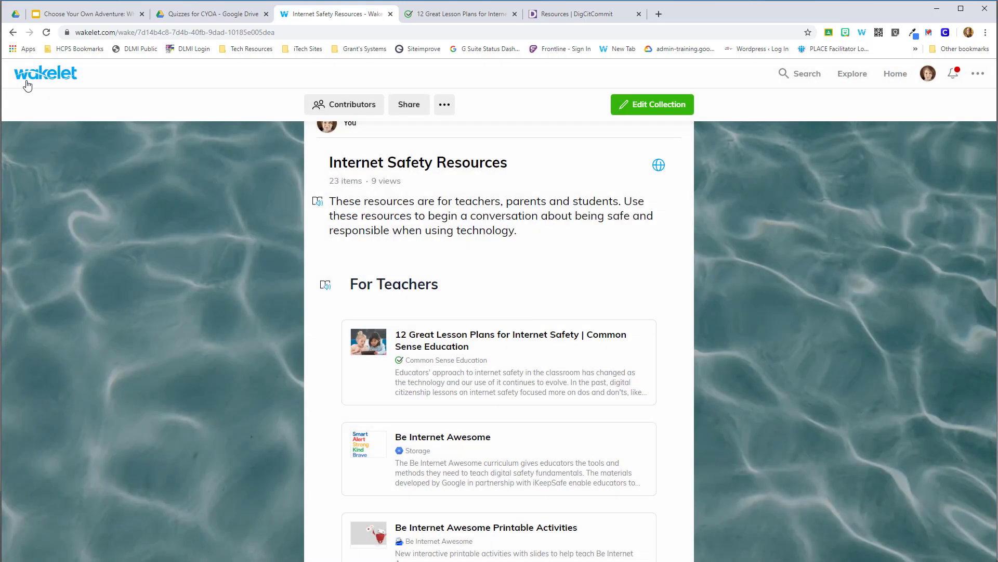
click(502, 347)
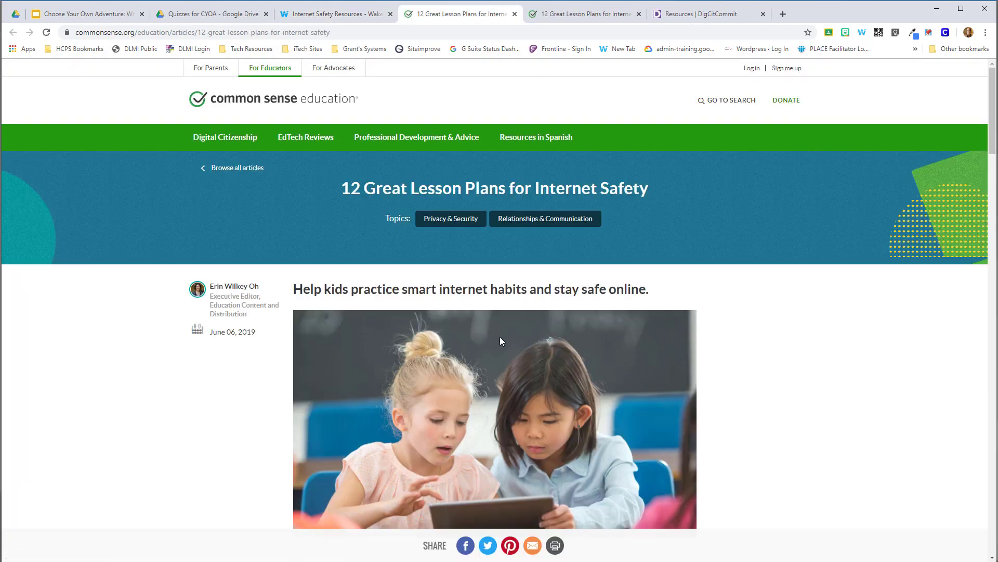
click(323, 15)
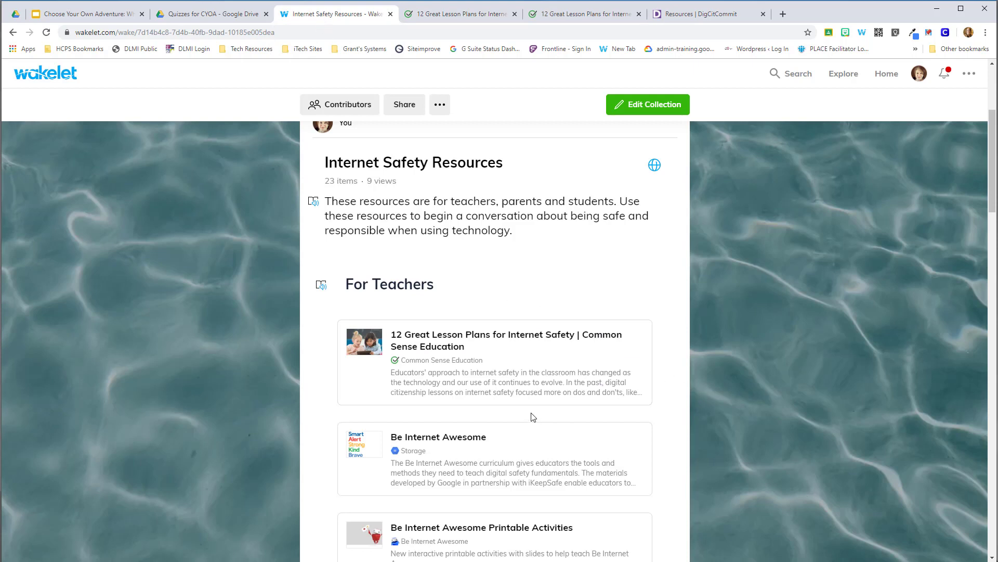
Open the "12 Great Lesson Plans for Internet Safety" article in read mode and launch the immersive reader for it.
mouse_move(632, 343)
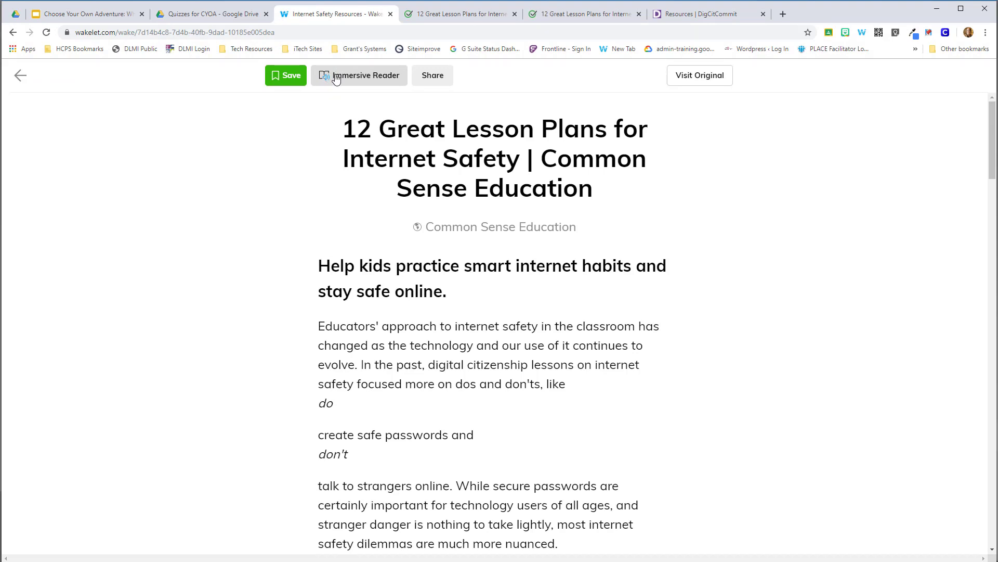
click(337, 78)
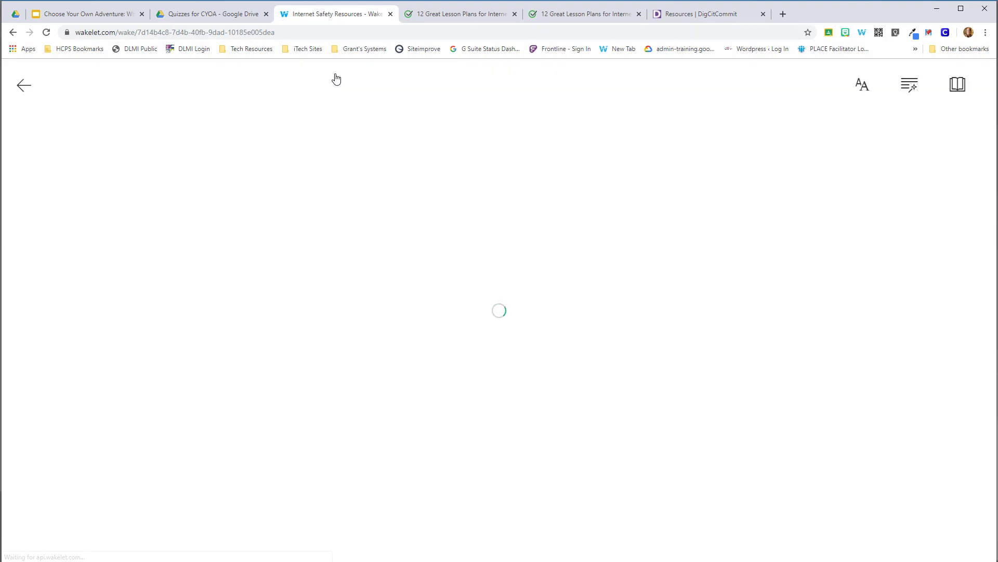